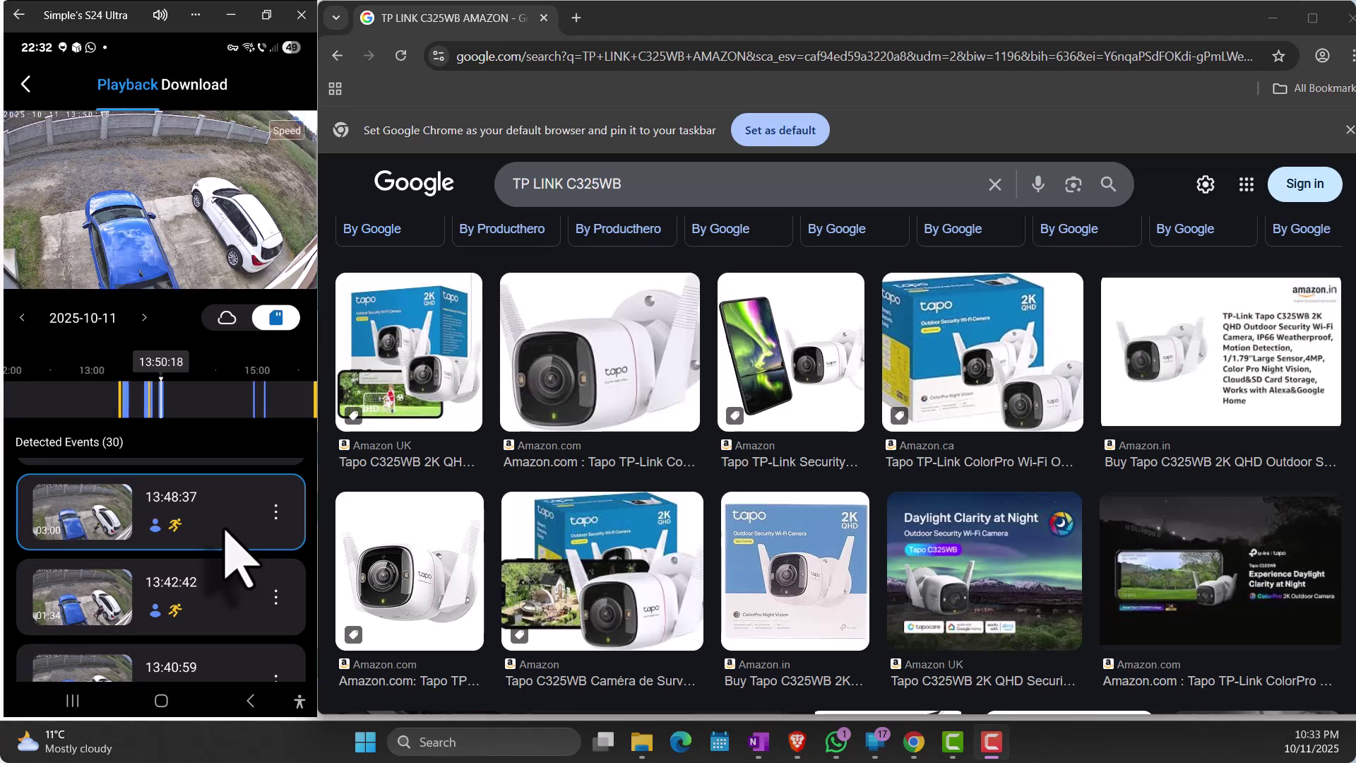
# Replay the 13:48:37 detected event clip in Tapo Playback
pyautogui.click(227, 531)
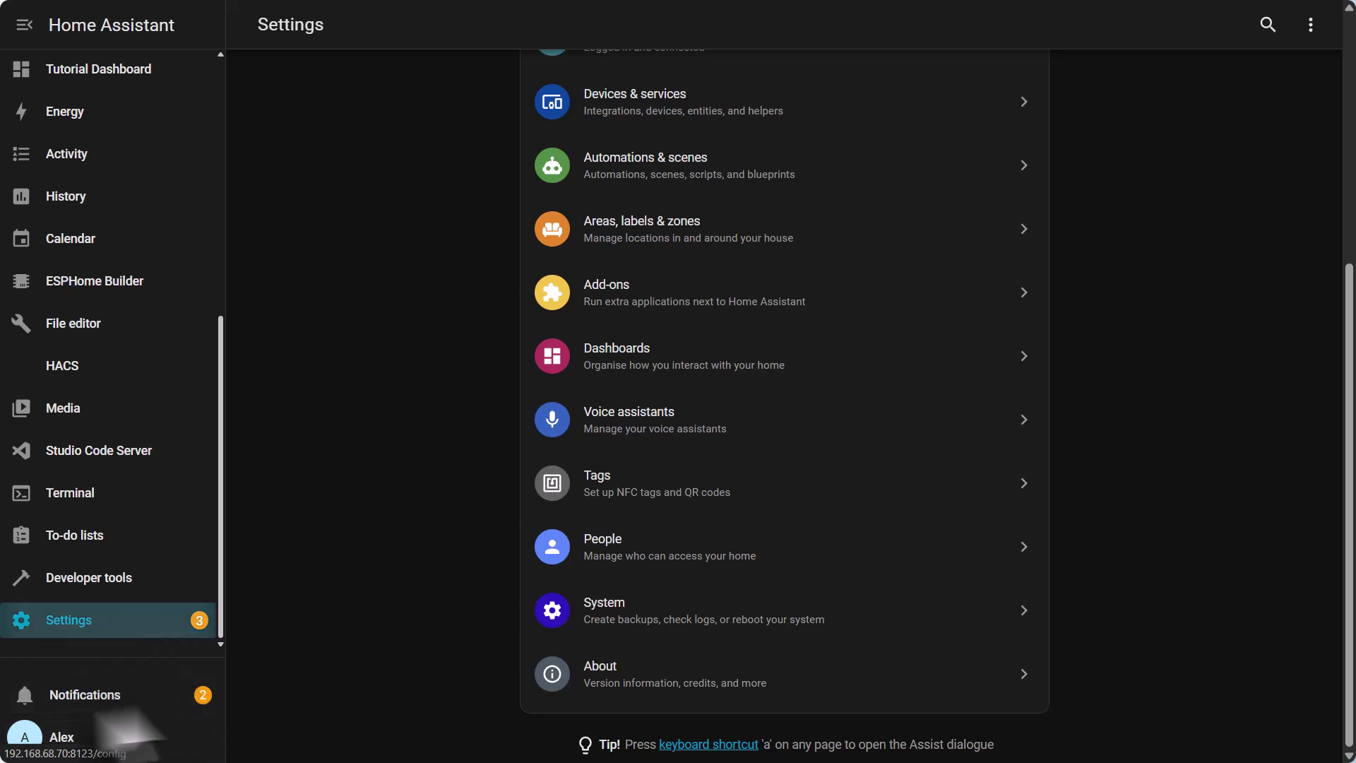
# Search the add-on store for 'piper' and open the Piper add-on page
pyautogui.click(644, 301)
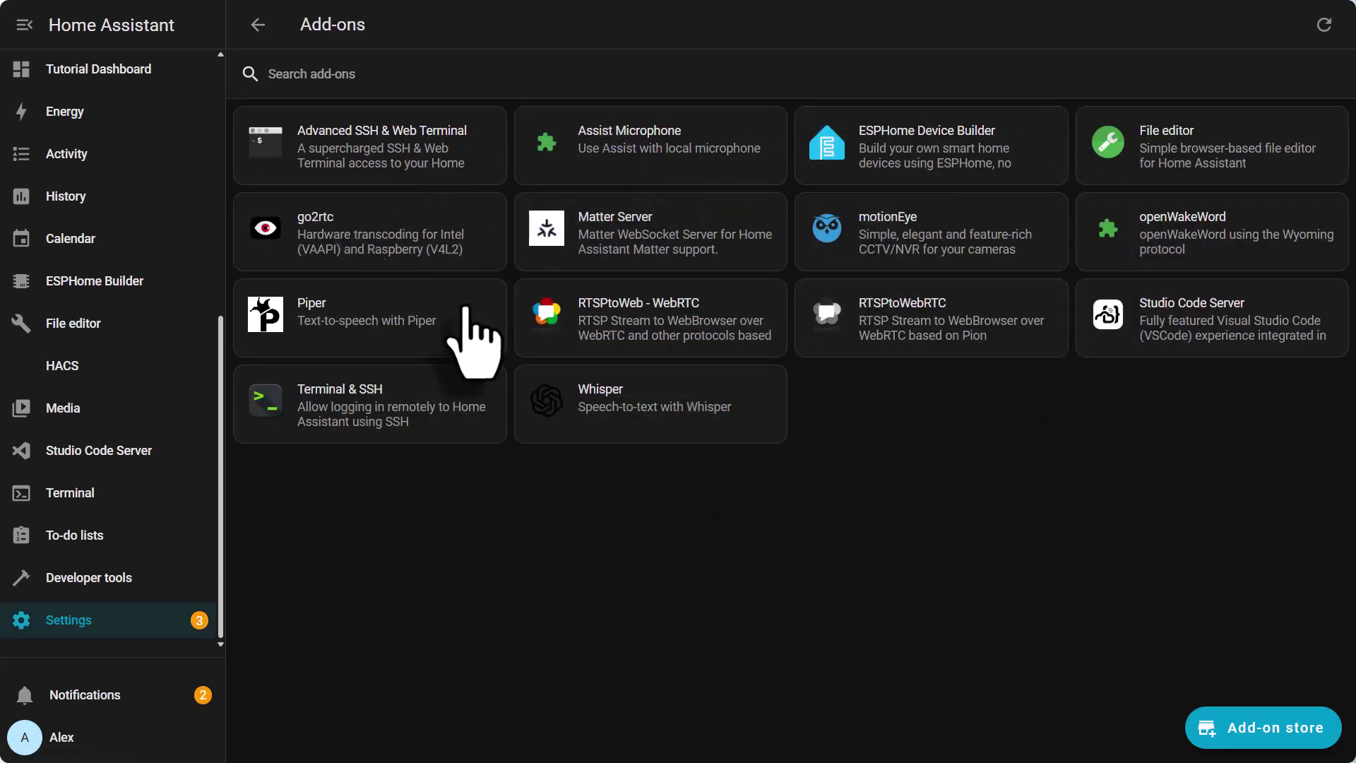
pyautogui.click(1265, 731)
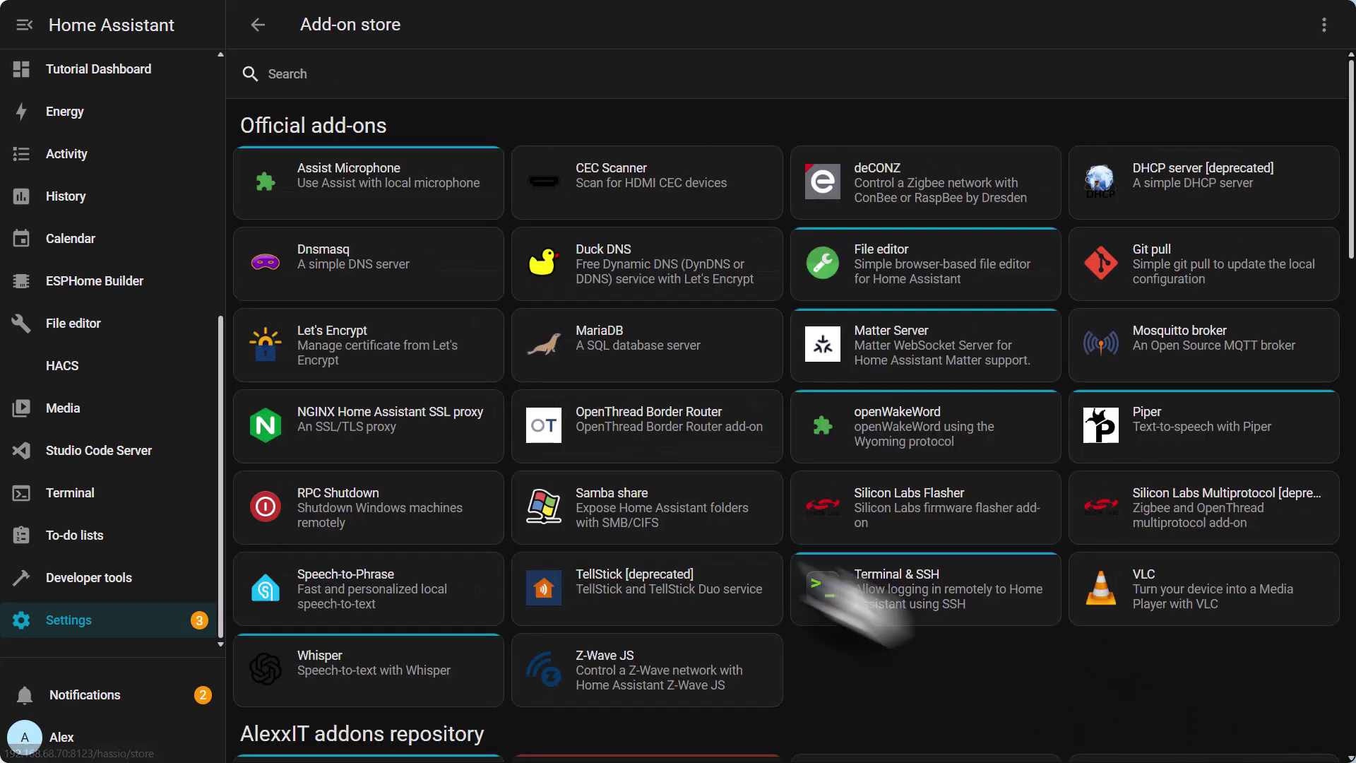
pyautogui.click(269, 74)
pyautogui.write('p')
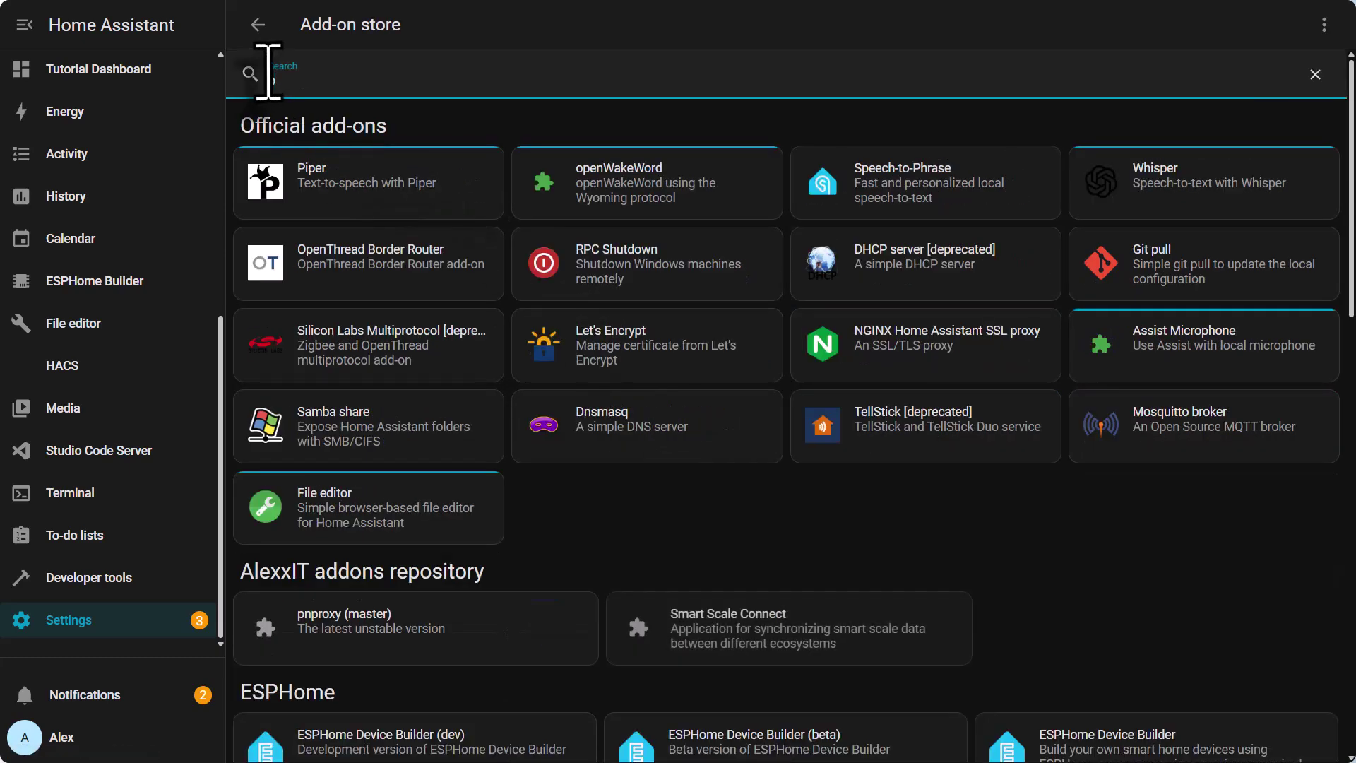
pyautogui.write('iper')
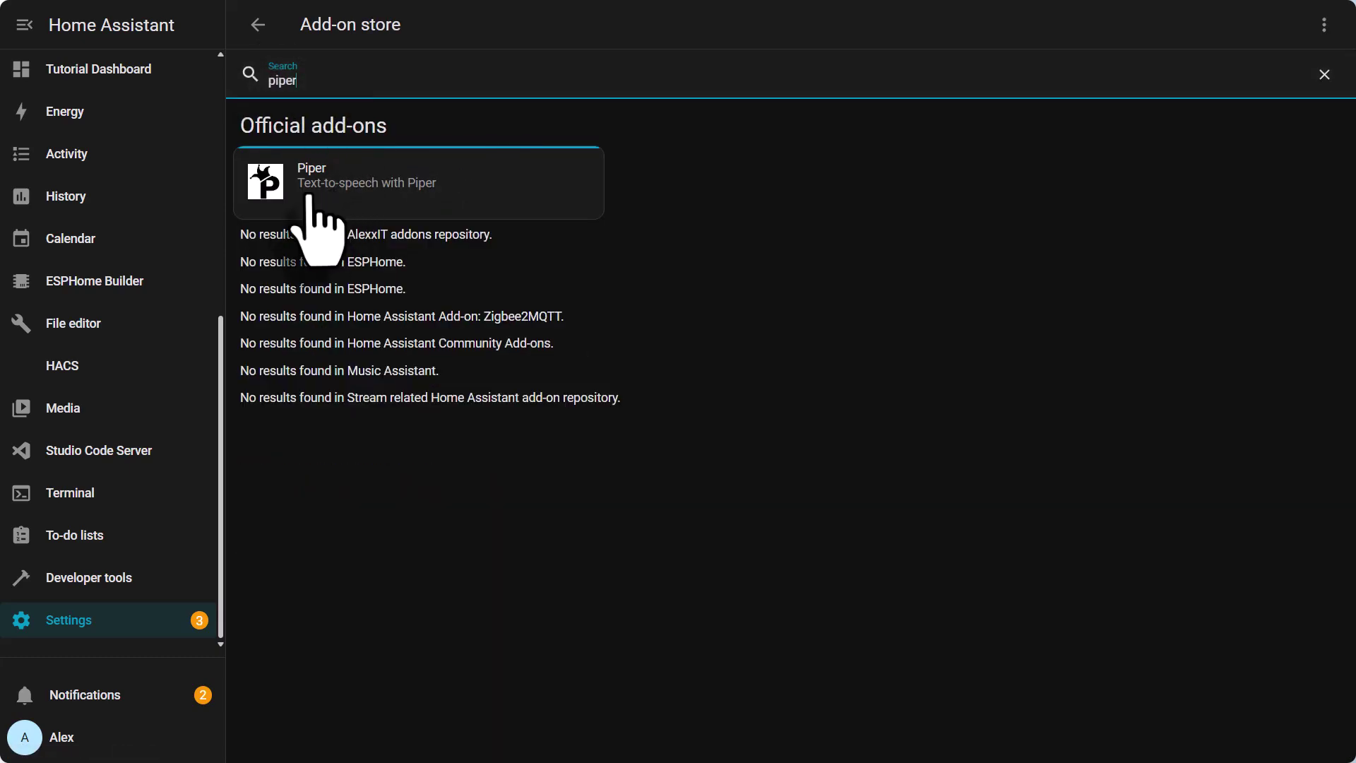
pyautogui.click(312, 200)
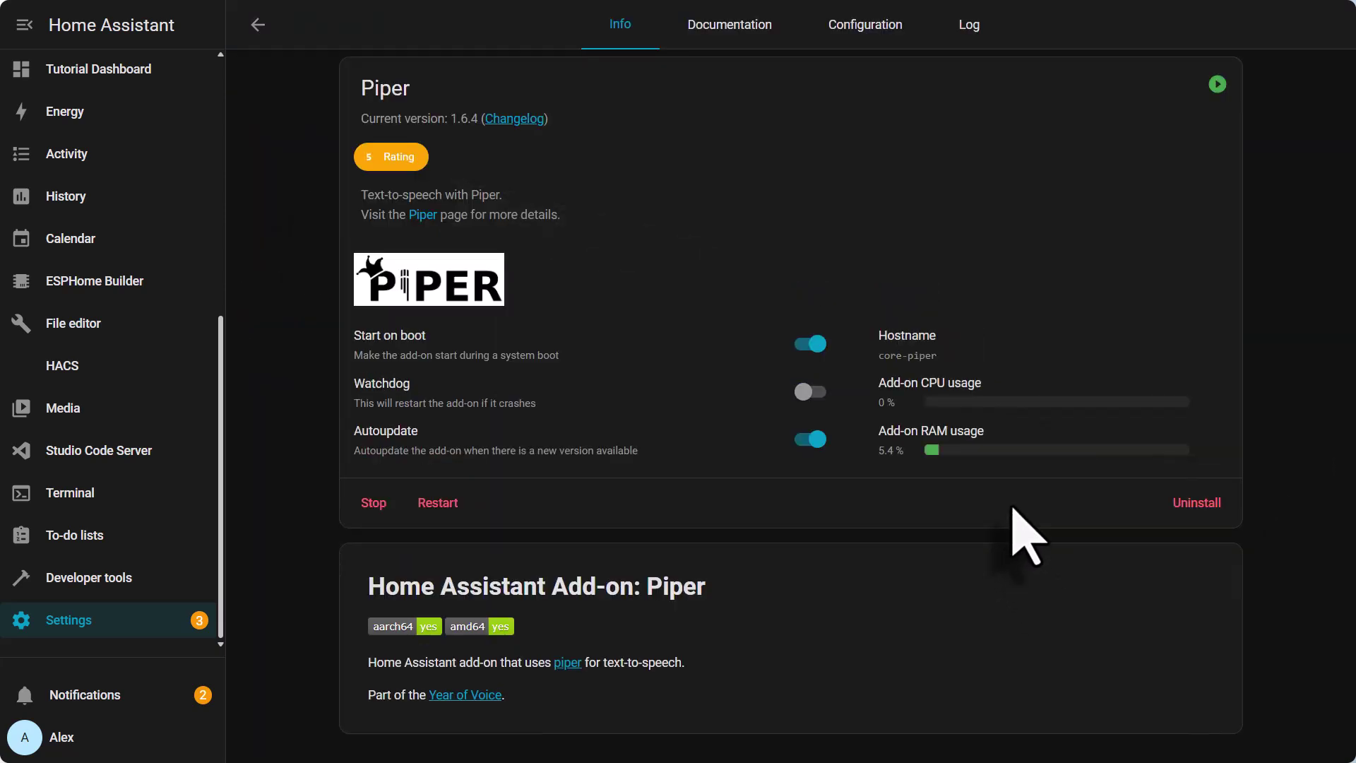
# Show the Piper configuration: voice en_US-ryan-high, speaker 0, length scale 1, noise scale 0.35
pyautogui.click(883, 32)
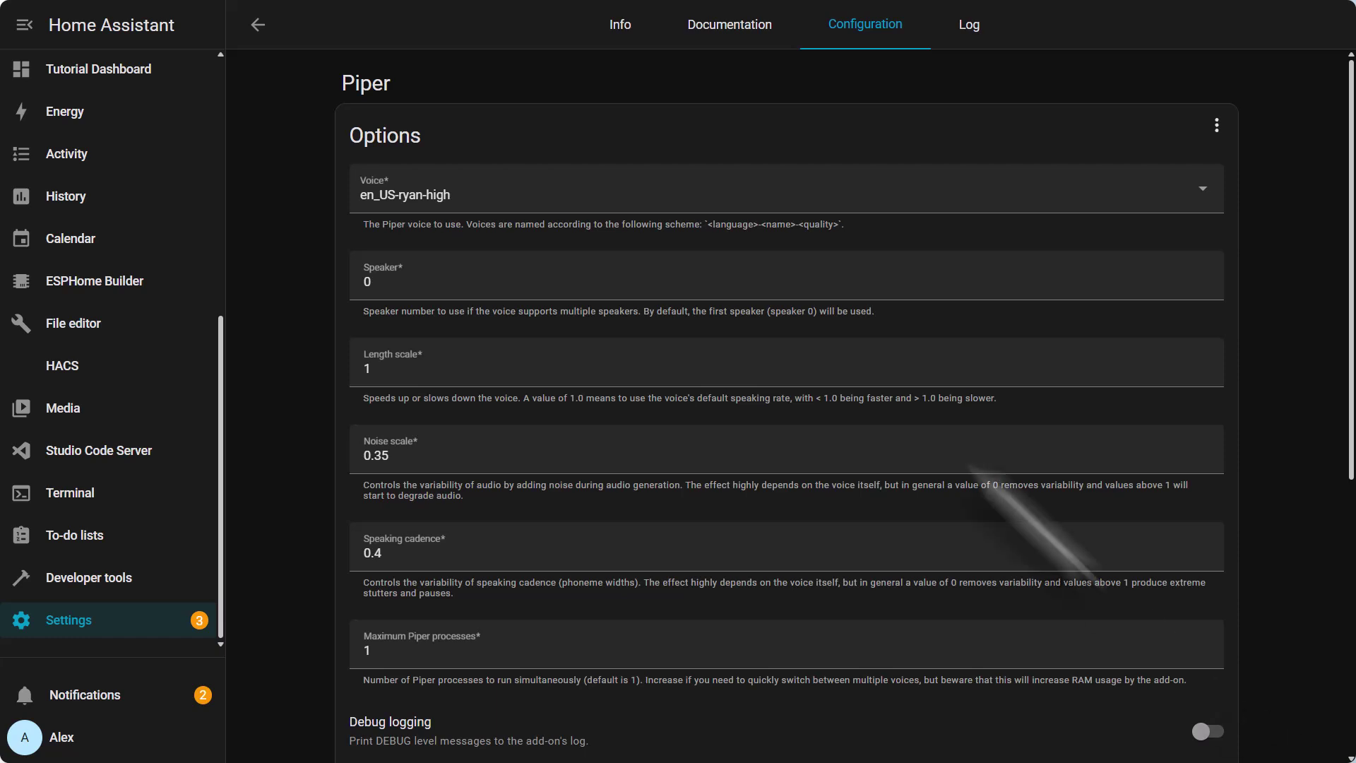
# Create a new blank automation from the Automations & scenes page
pyautogui.click(69, 619)
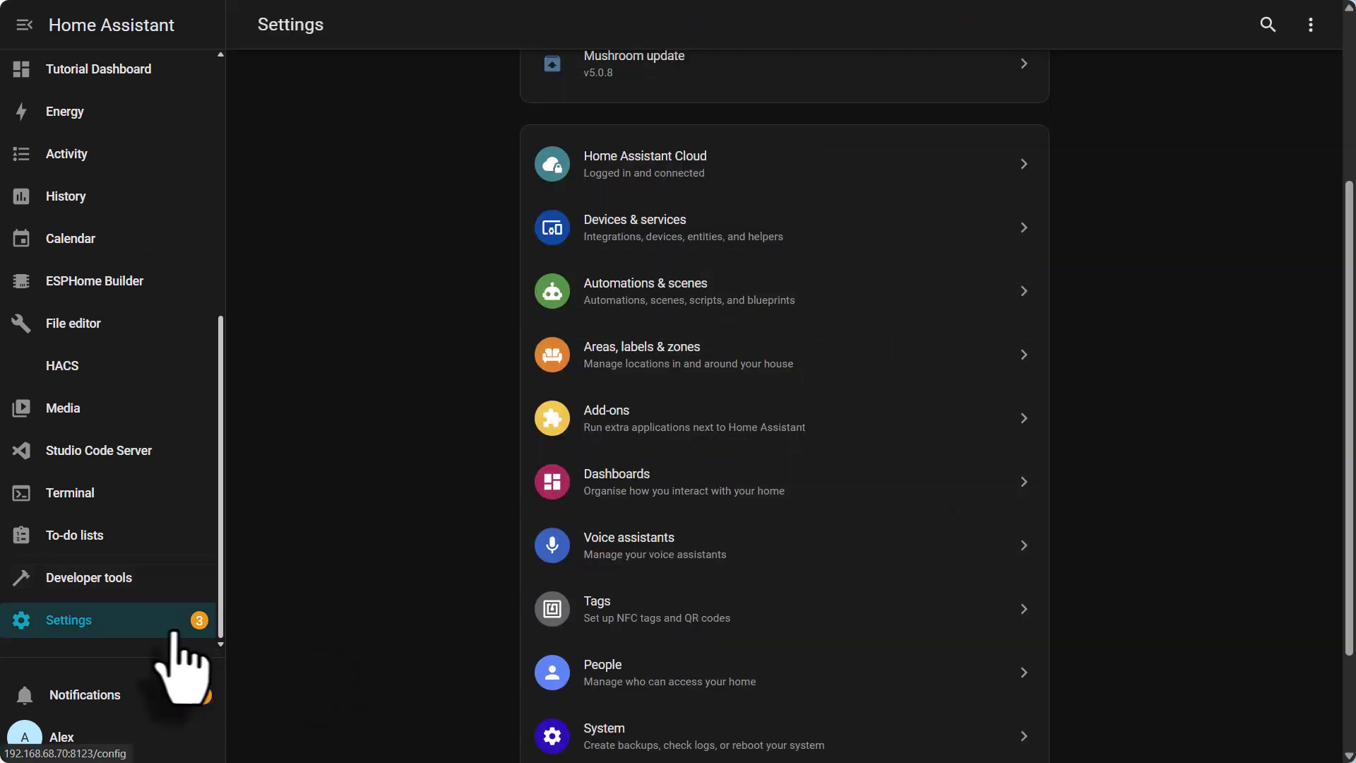
pyautogui.click(634, 311)
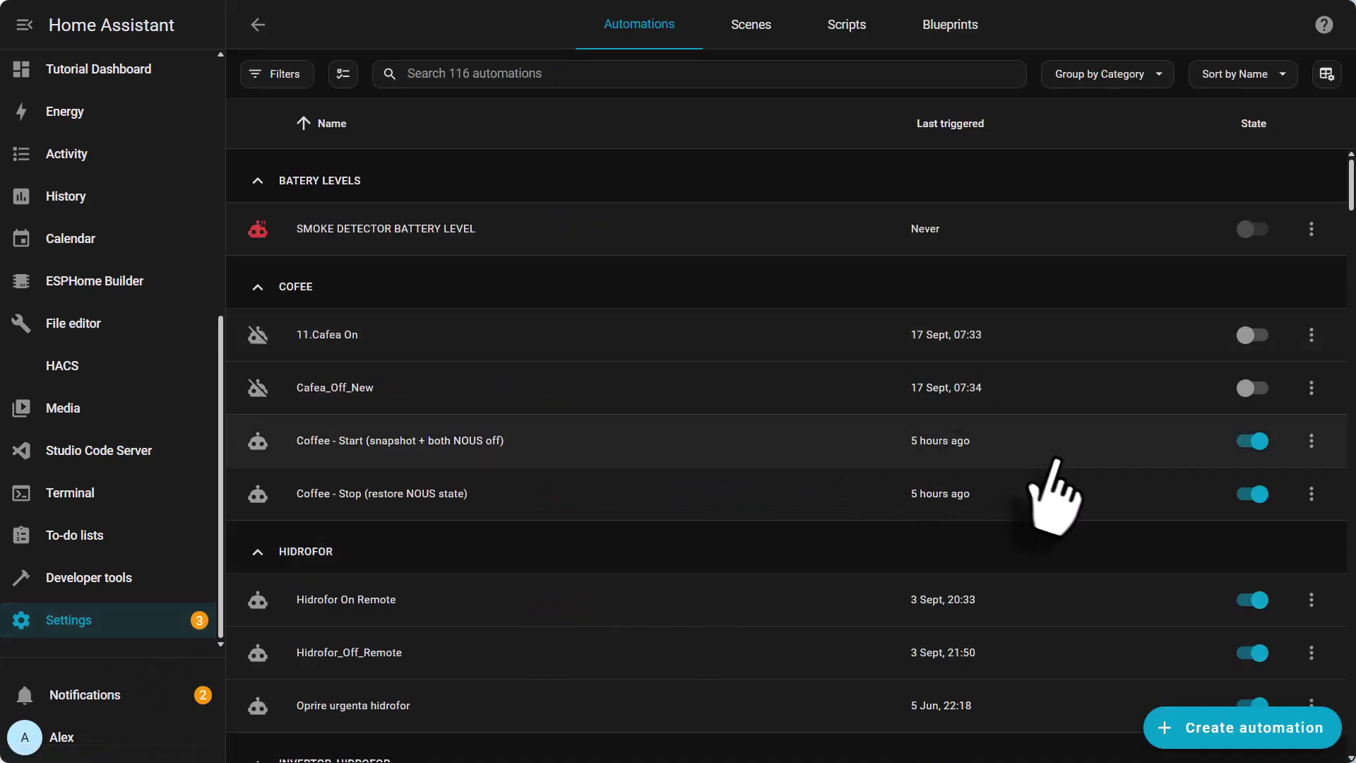
pyautogui.click(1199, 738)
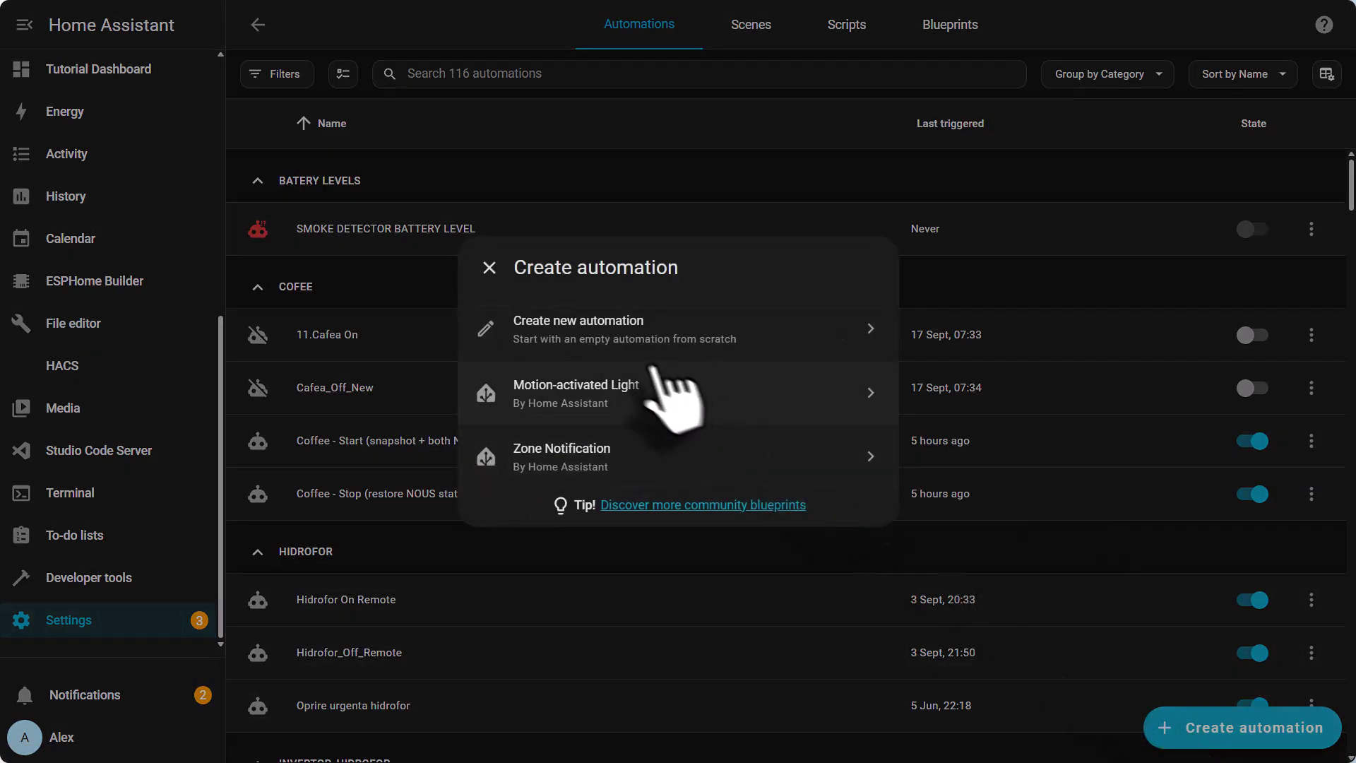
pyautogui.click(613, 337)
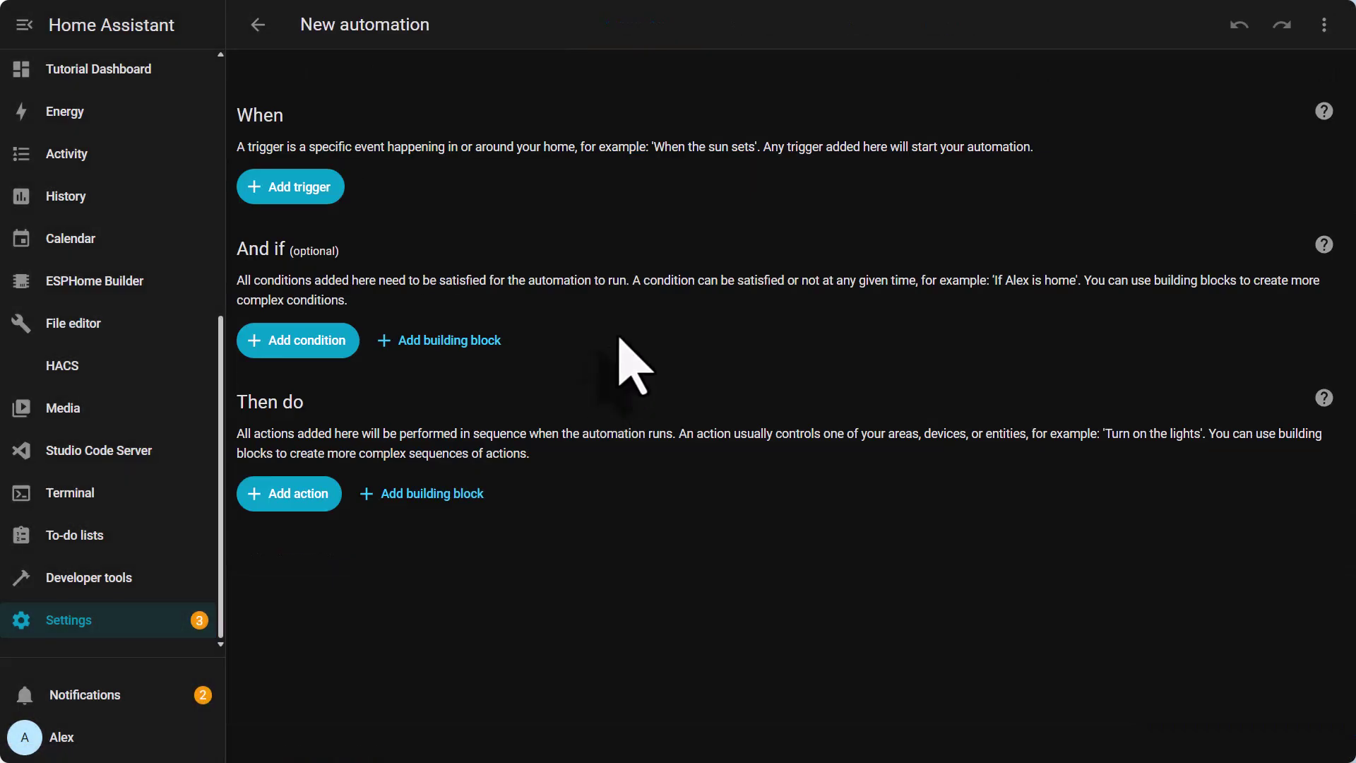
# Add a Front_Camera device trigger: 'c325wb person detection 2 started detecting motion'
pyautogui.click(333, 196)
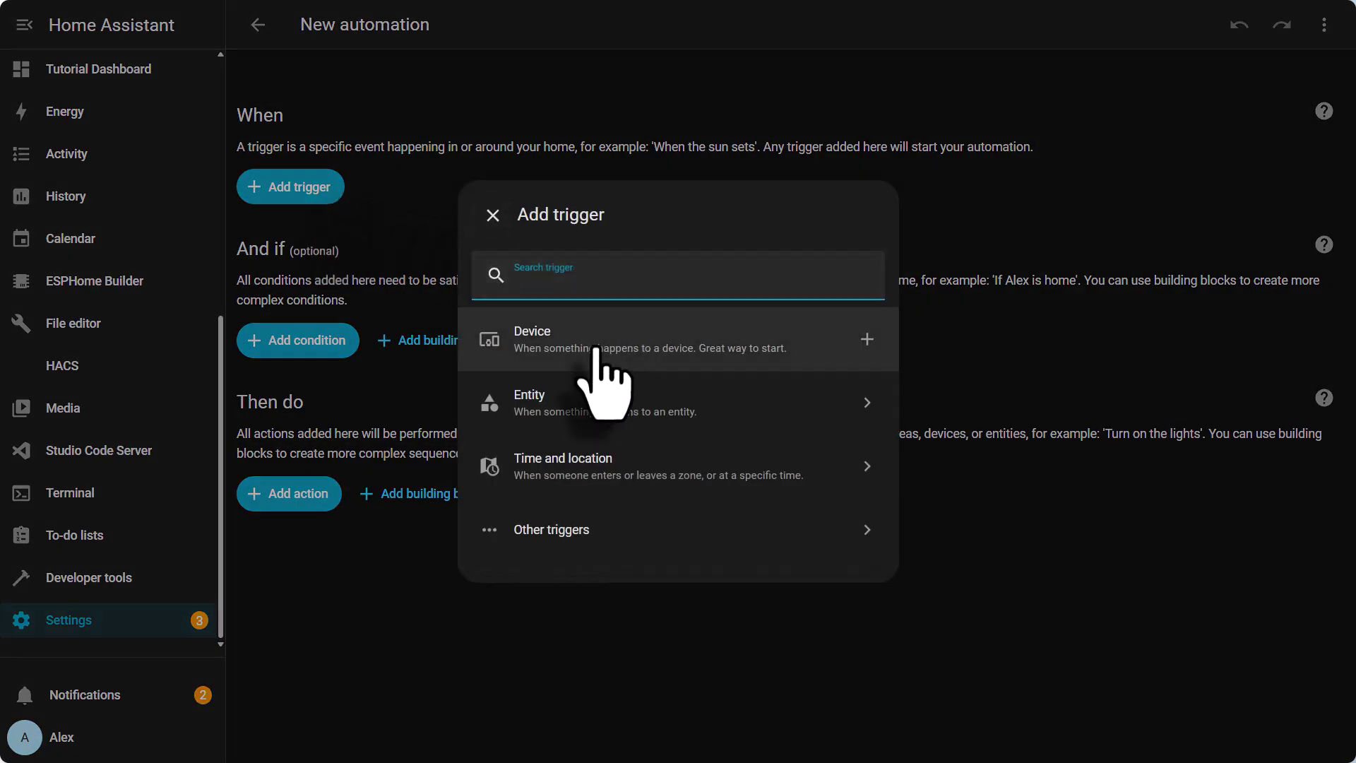
pyautogui.click(597, 347)
pyautogui.click(978, 300)
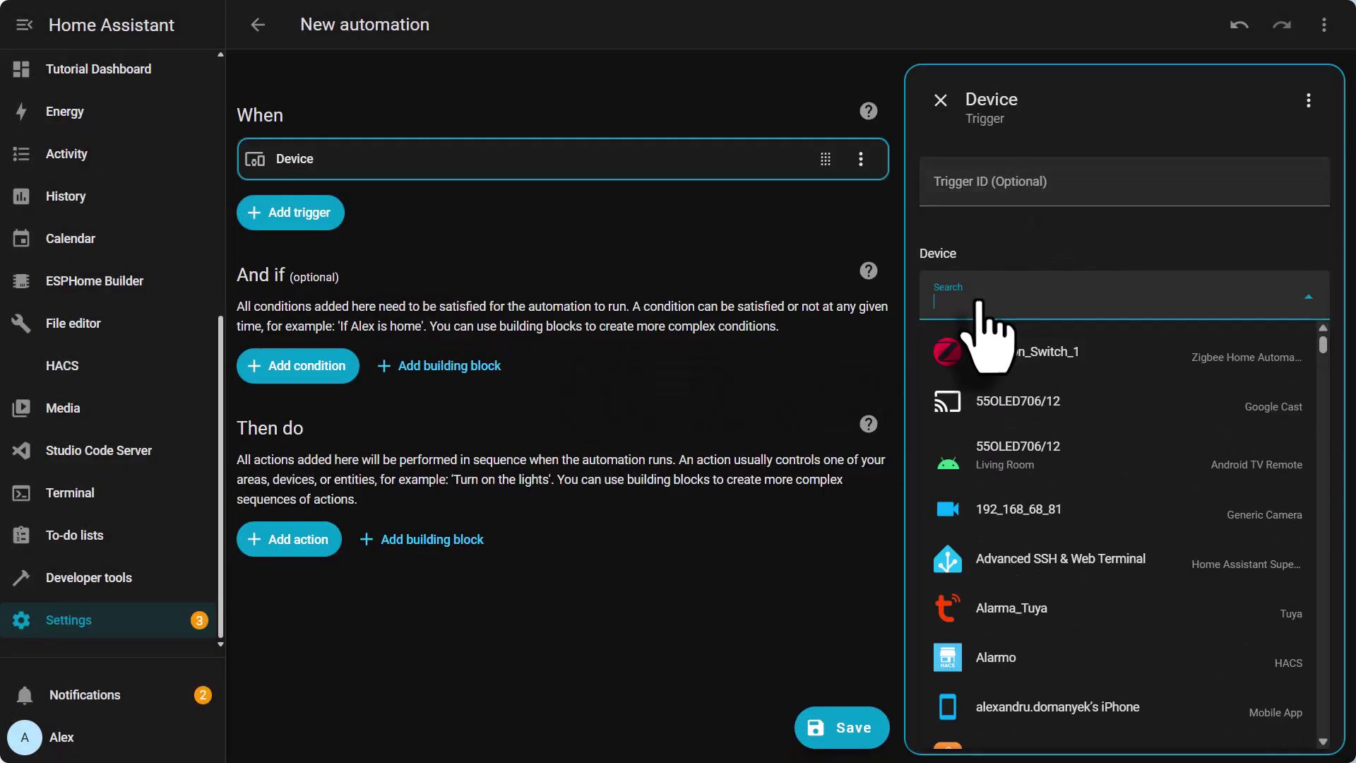
pyautogui.write('front')
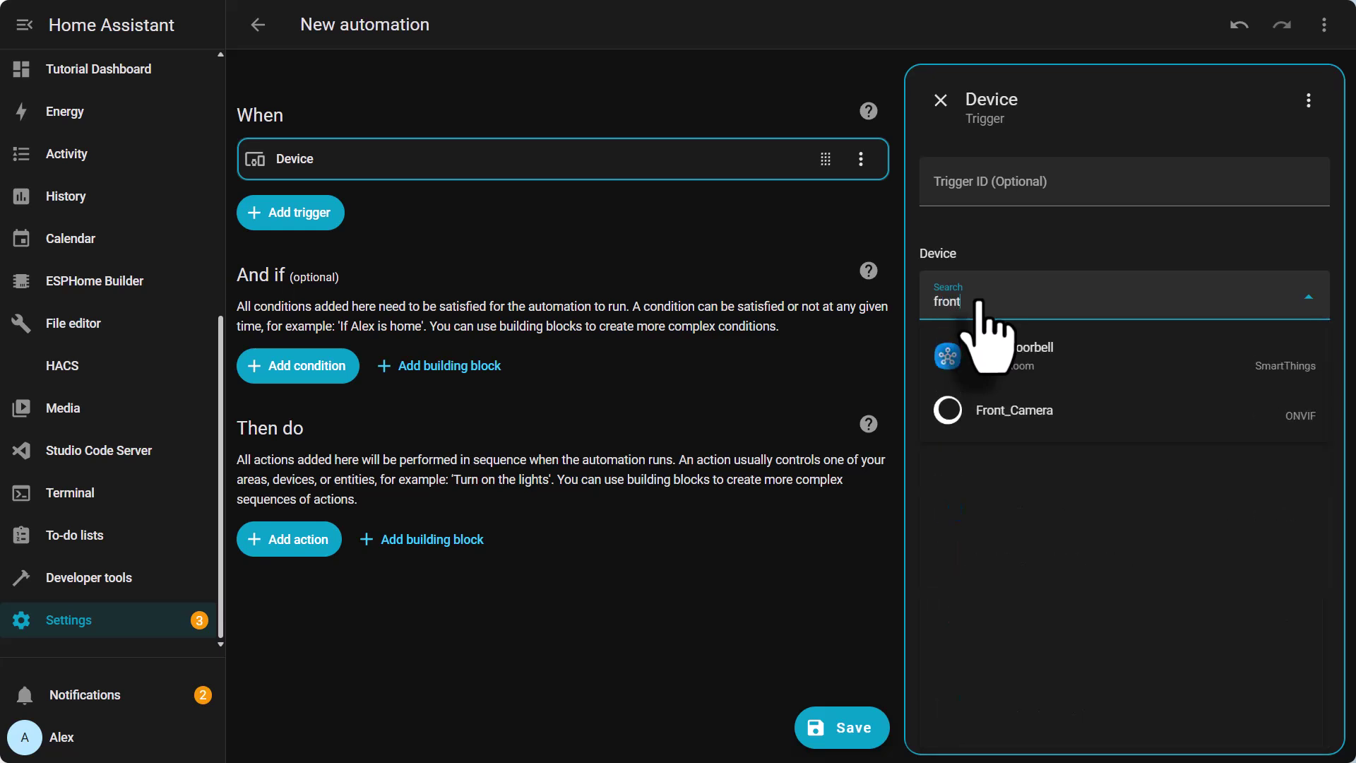
pyautogui.click(1060, 417)
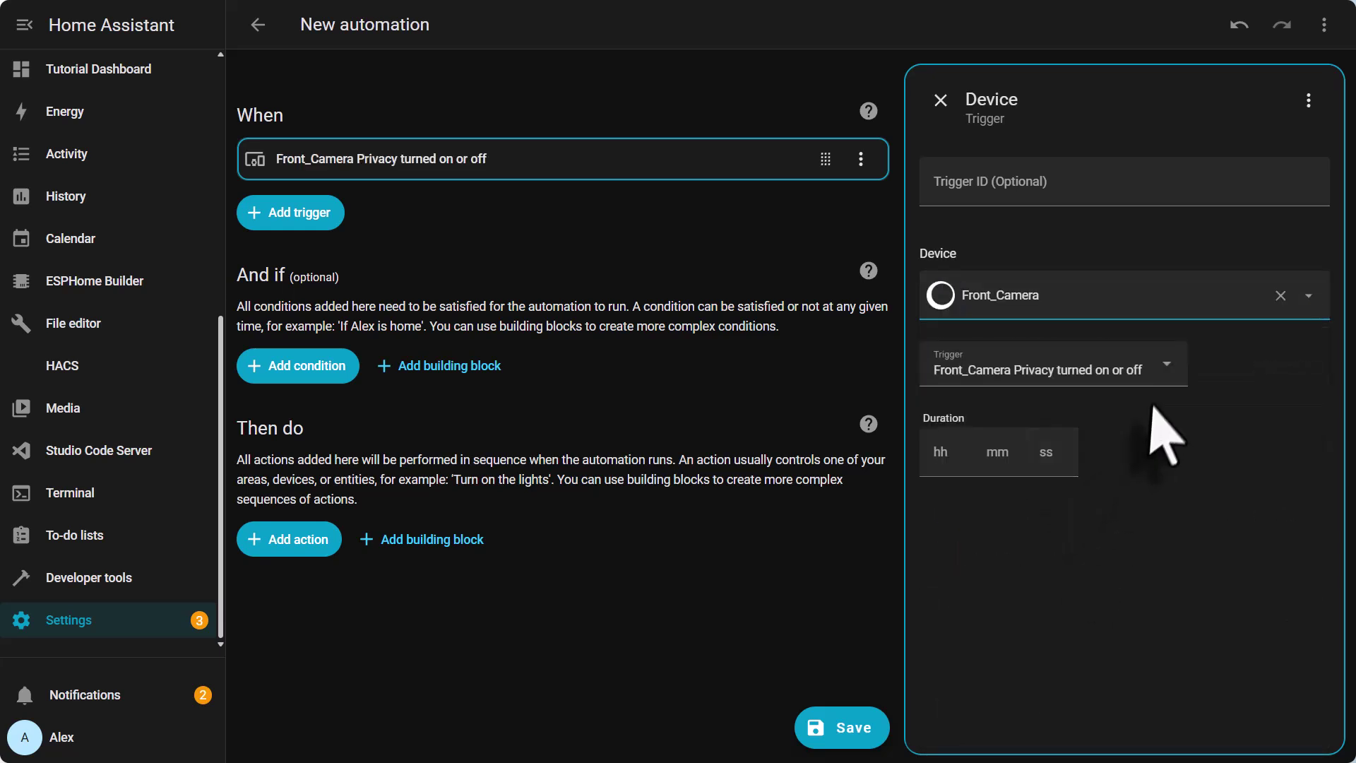
pyautogui.click(1161, 367)
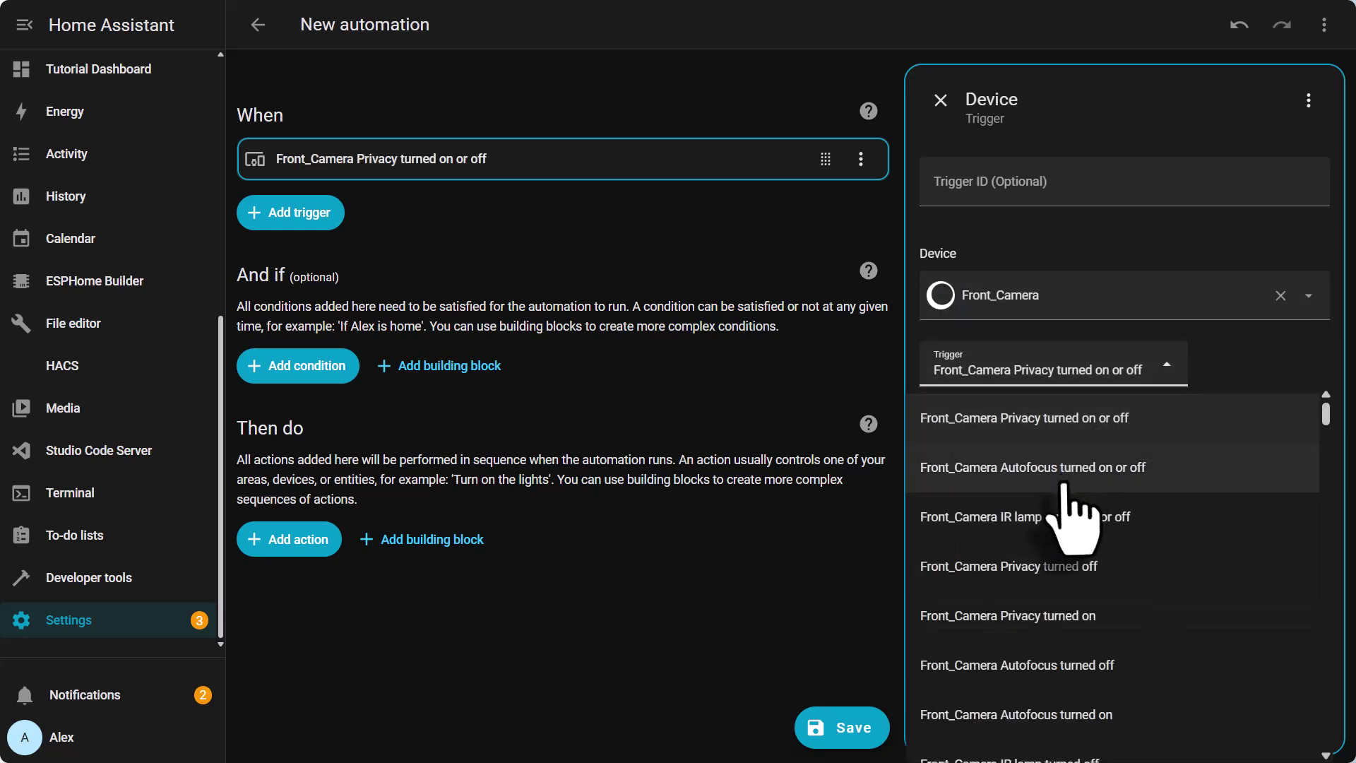
pyautogui.scroll(-4, 1070, 494)
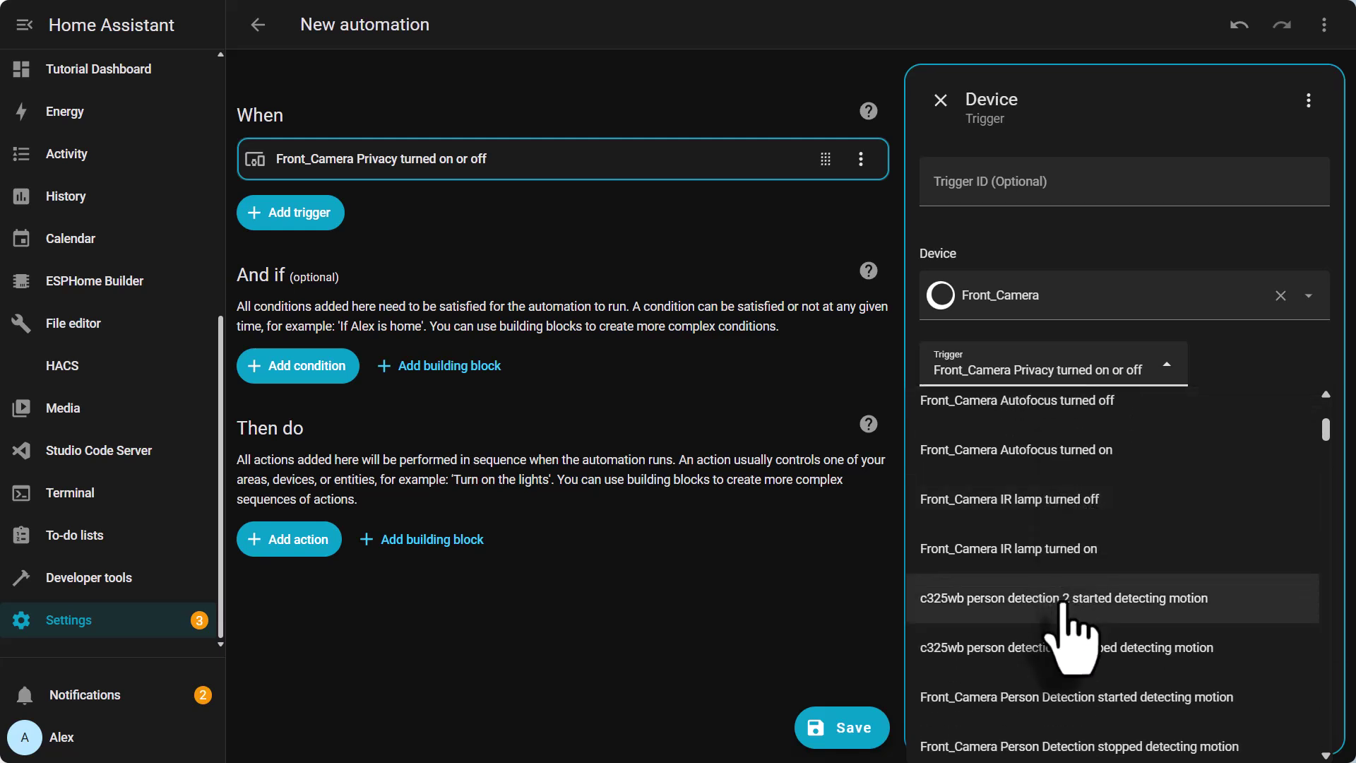
pyautogui.click(1065, 599)
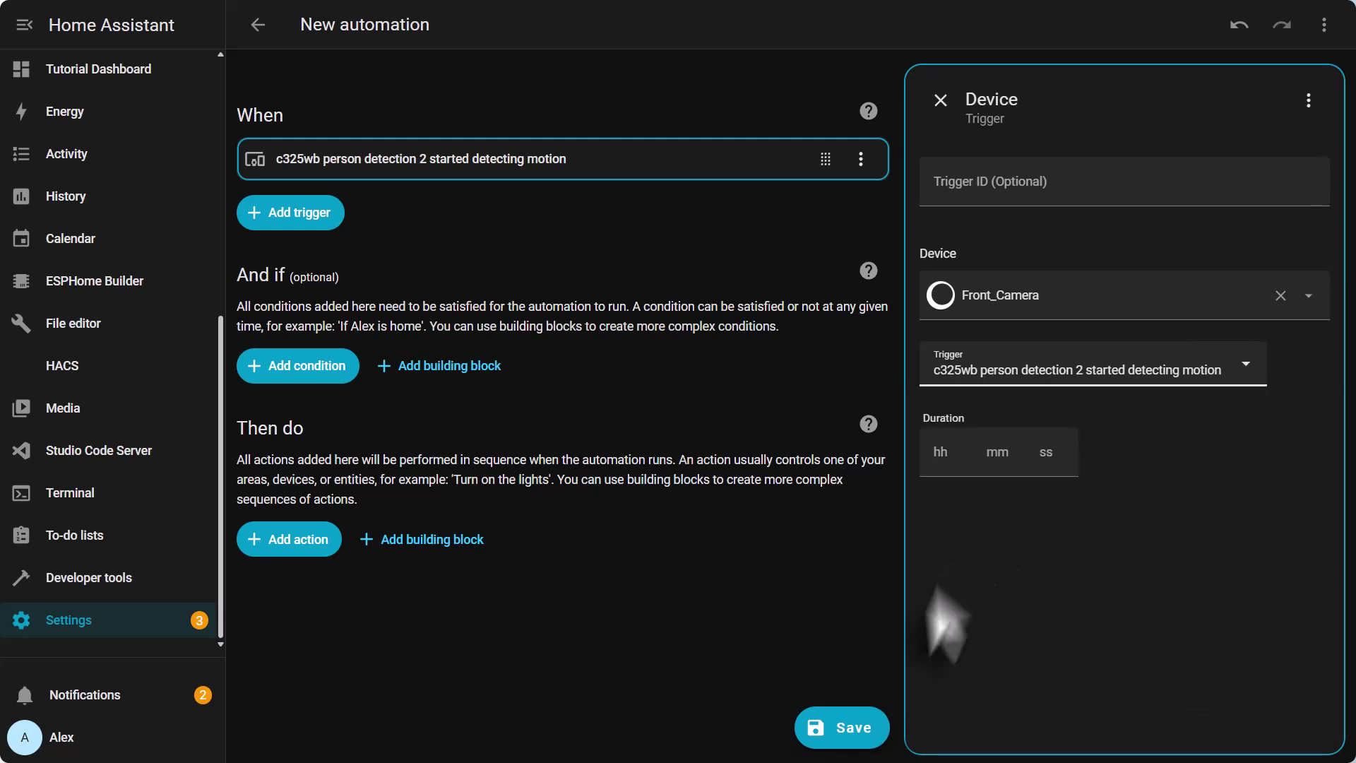
# Add a Perform action step using the text-to-speech Speak action
pyautogui.click(313, 544)
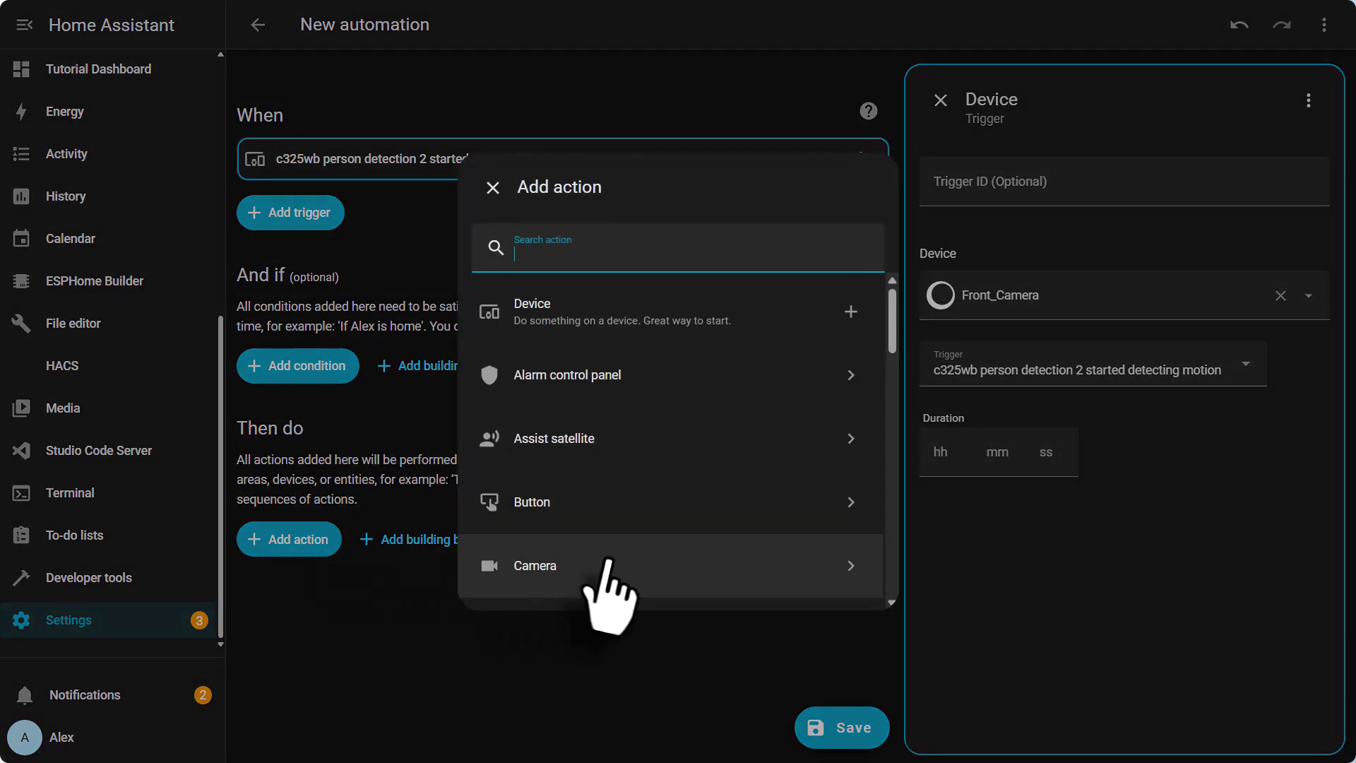
pyautogui.scroll(-10, 605, 428)
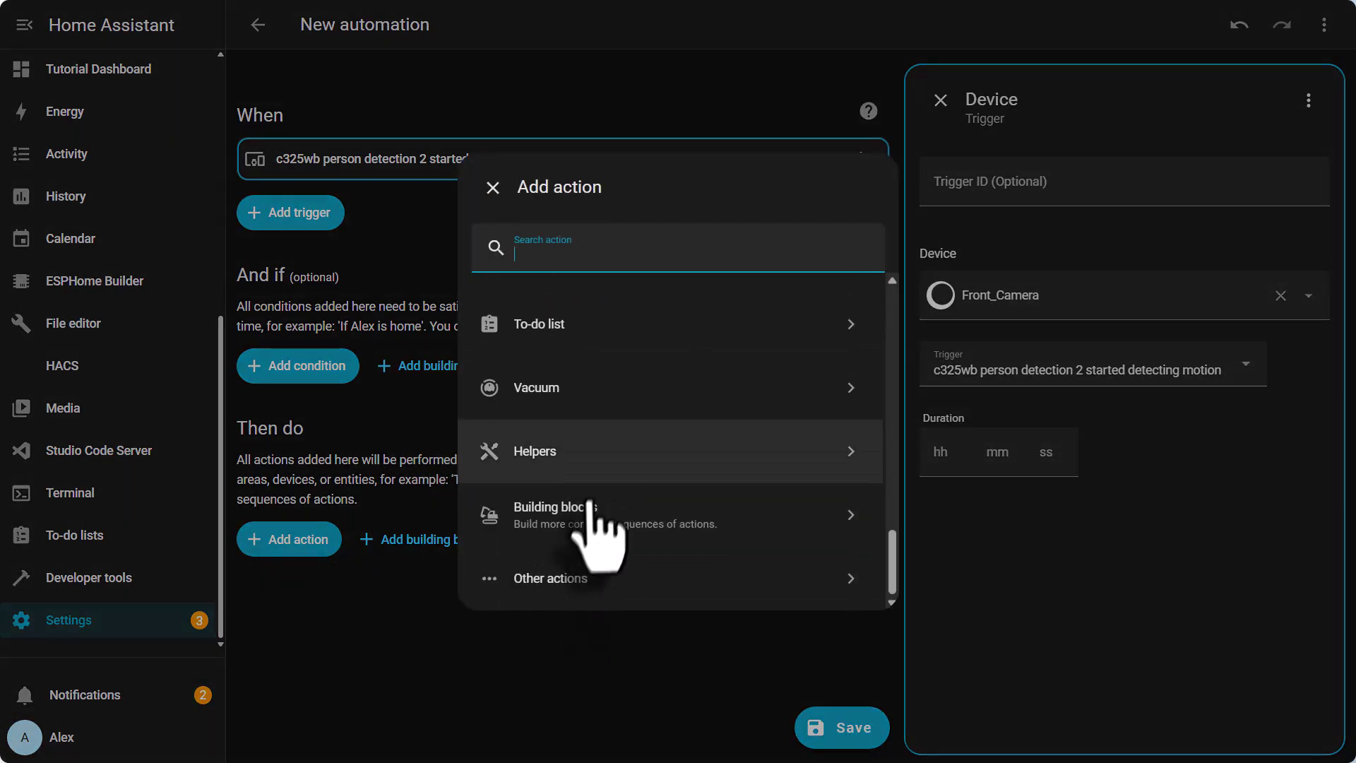
pyautogui.click(562, 578)
pyautogui.click(612, 408)
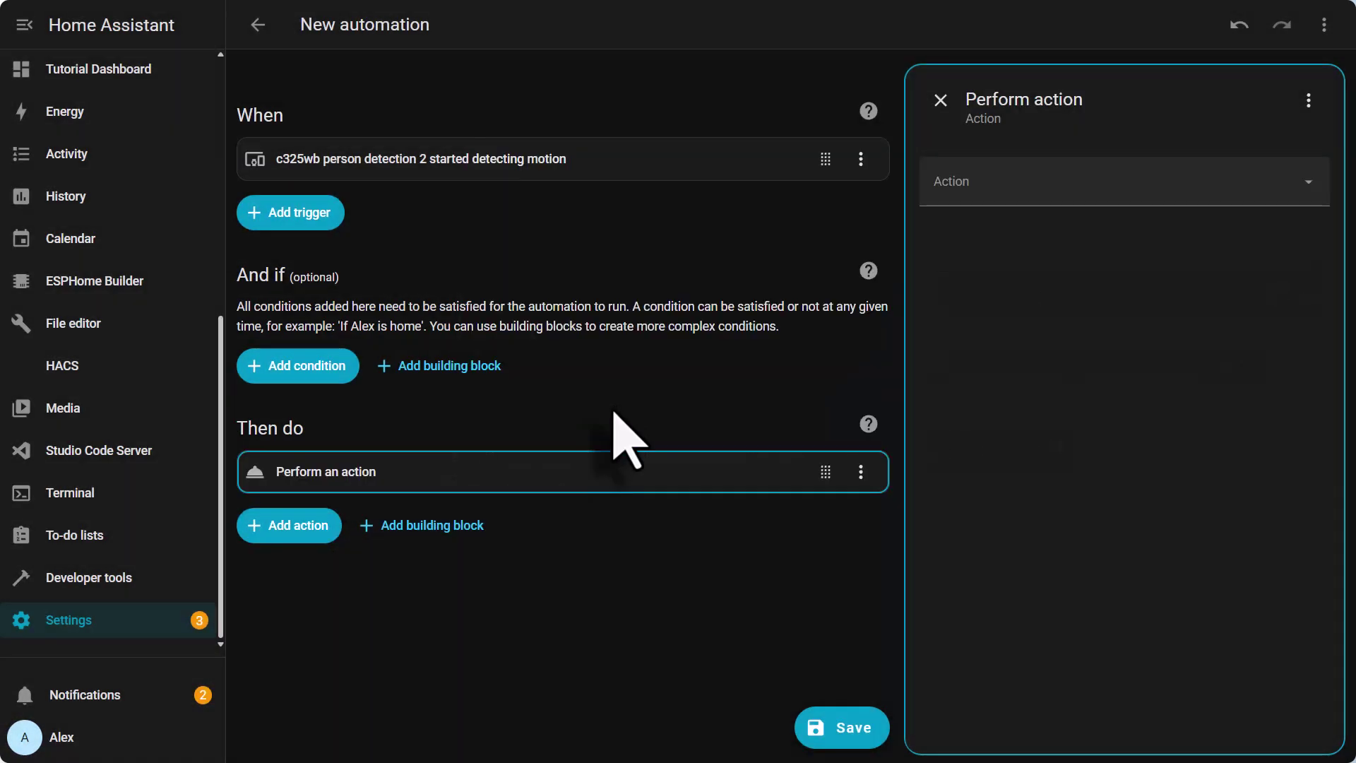
pyautogui.click(1021, 192)
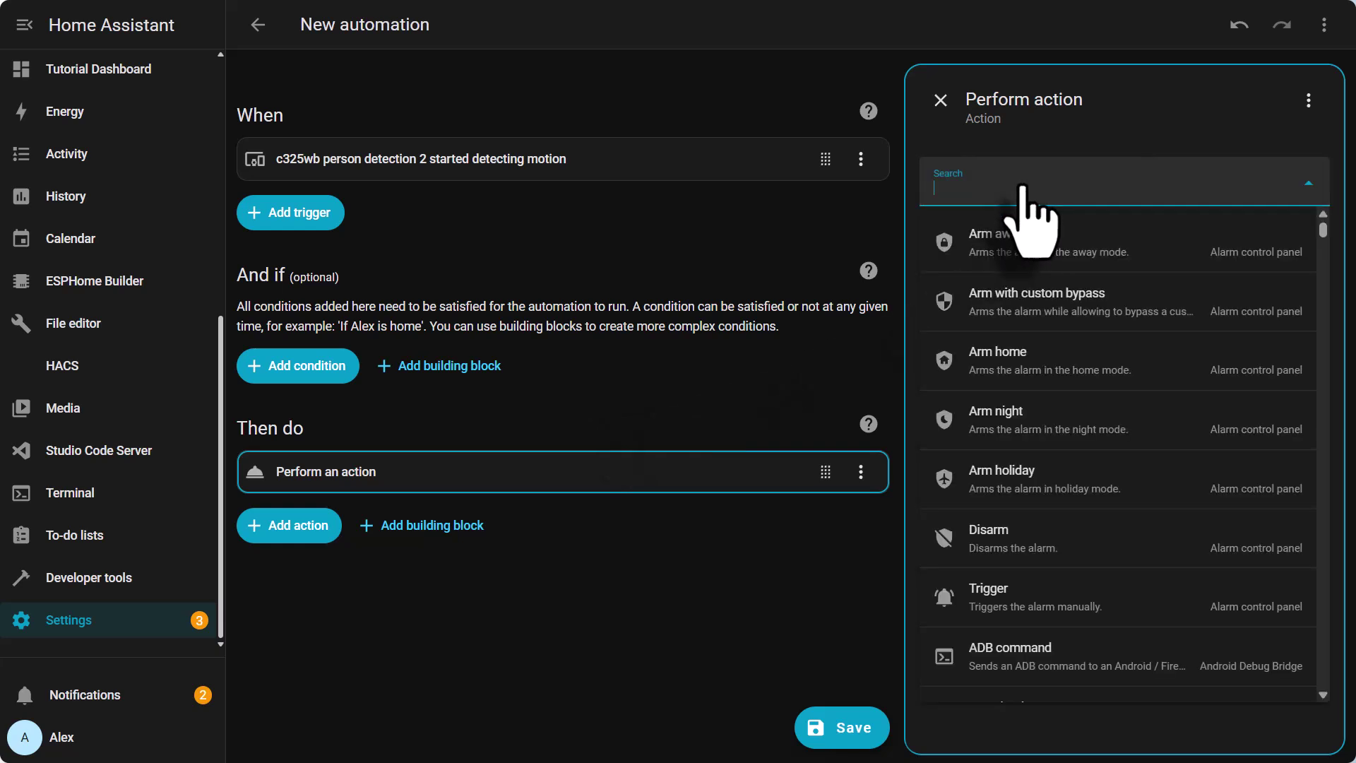
pyautogui.write('tts')
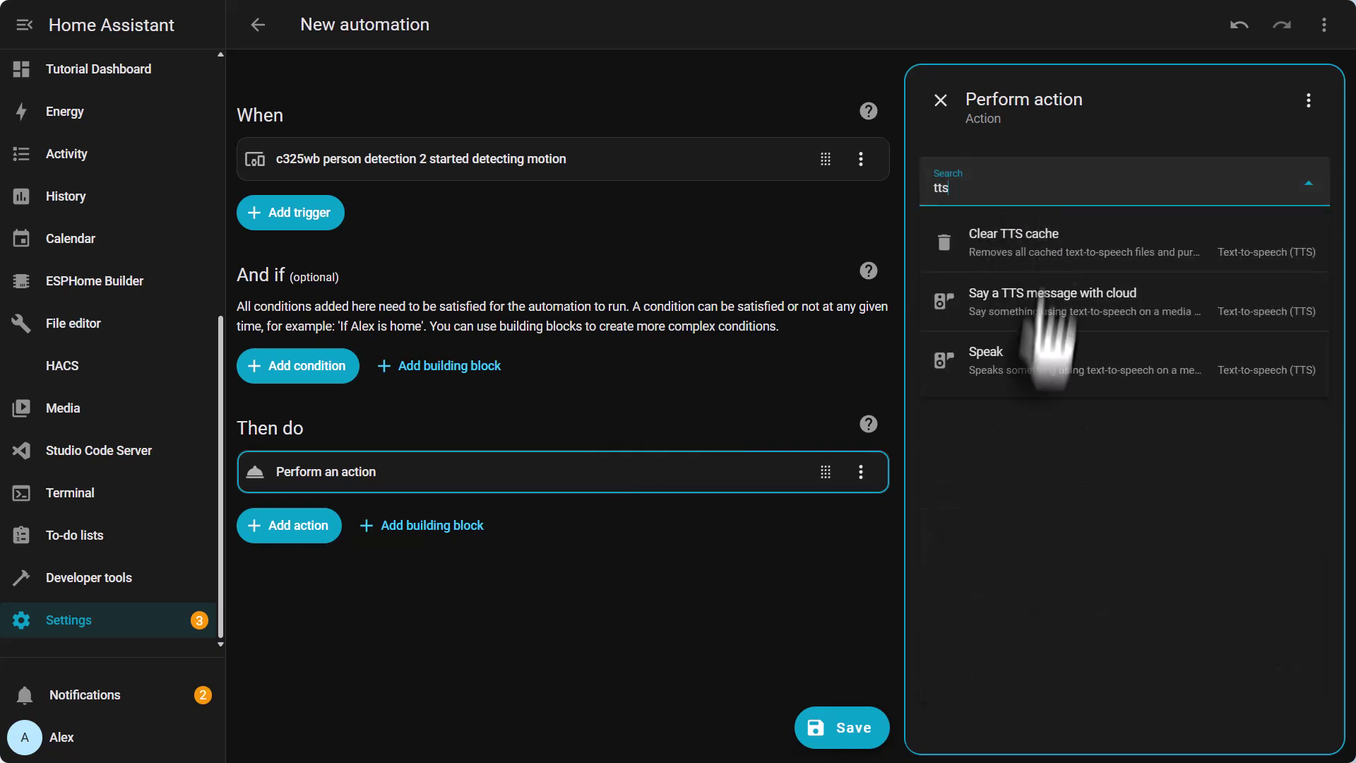
pyautogui.click(1020, 362)
pyautogui.scroll(-1, 1169, 537)
pyautogui.scroll(-2, 1169, 459)
pyautogui.scroll(3, 1222, 313)
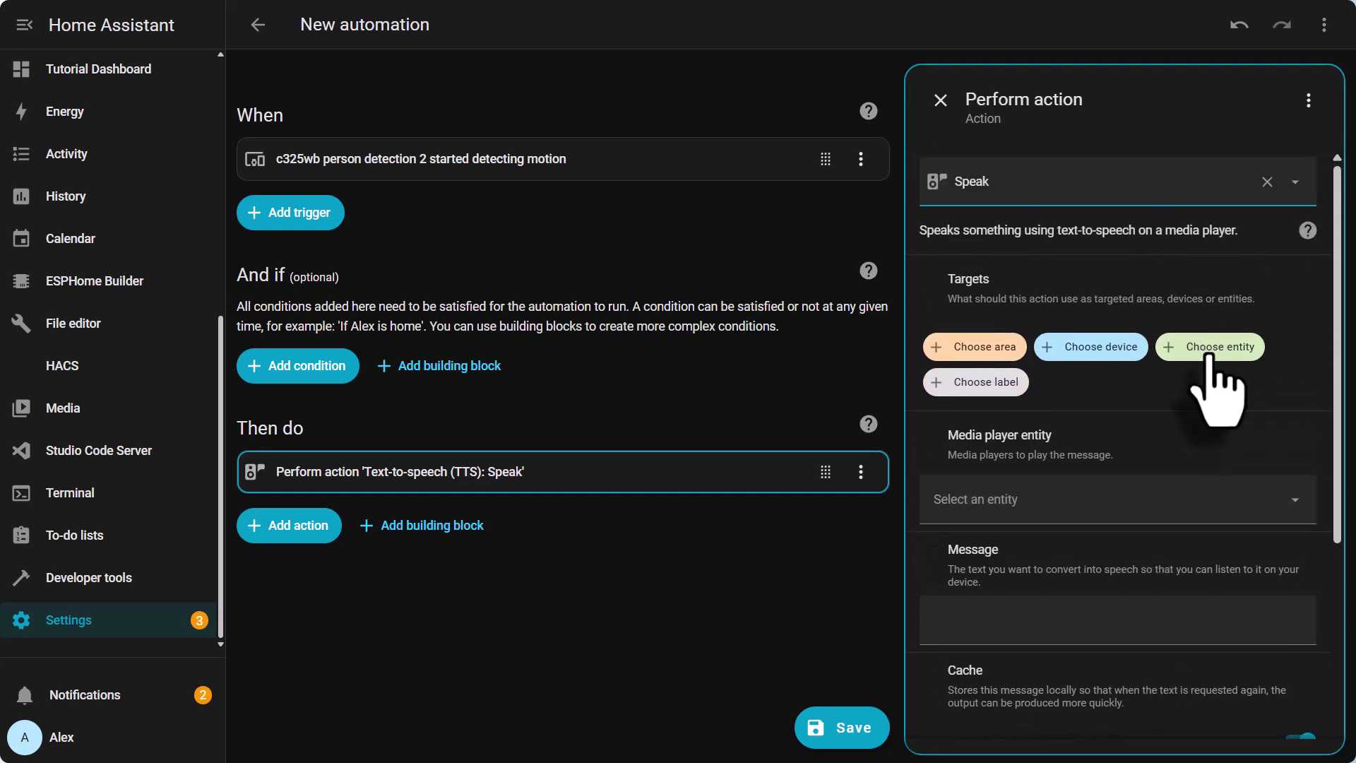
# Speak 'Person Detected in front of the house' via Google Translate en com on Living Room
pyautogui.click(1211, 347)
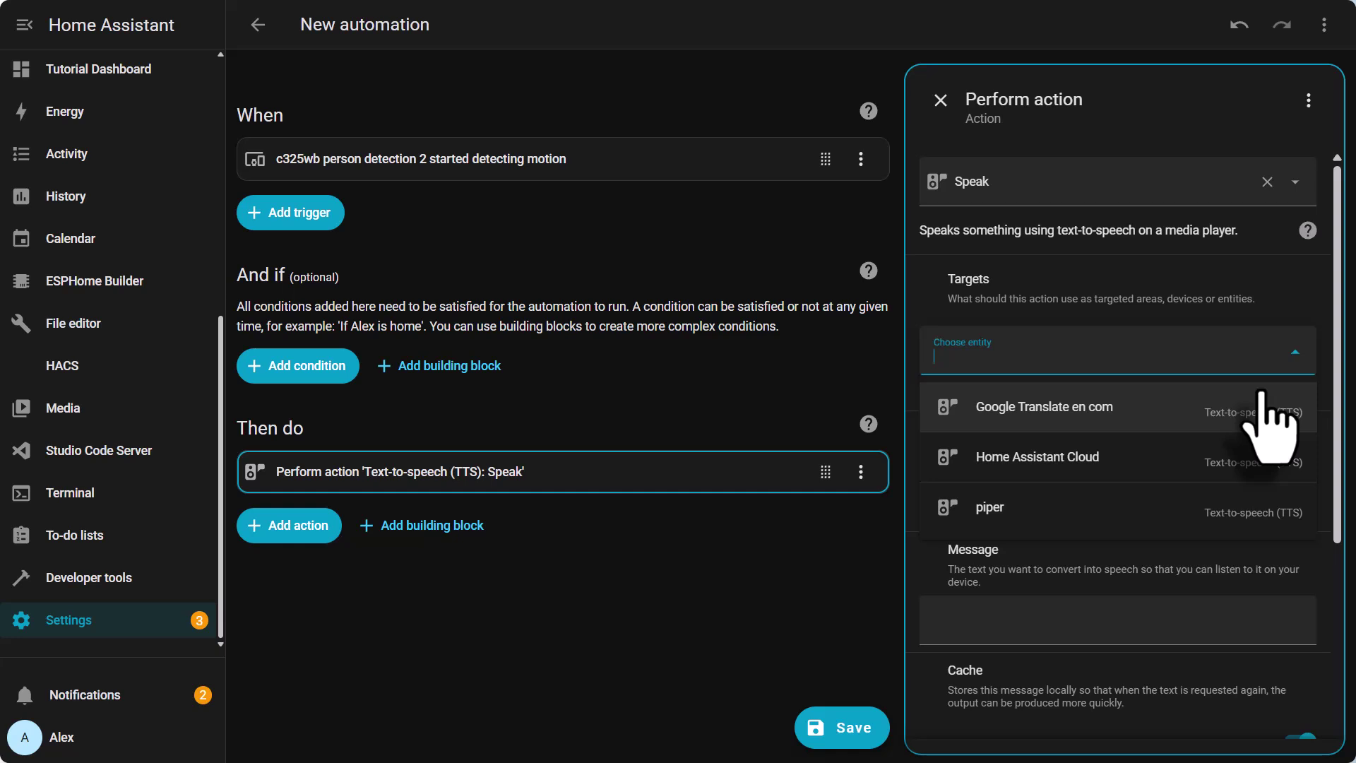
pyautogui.click(1124, 416)
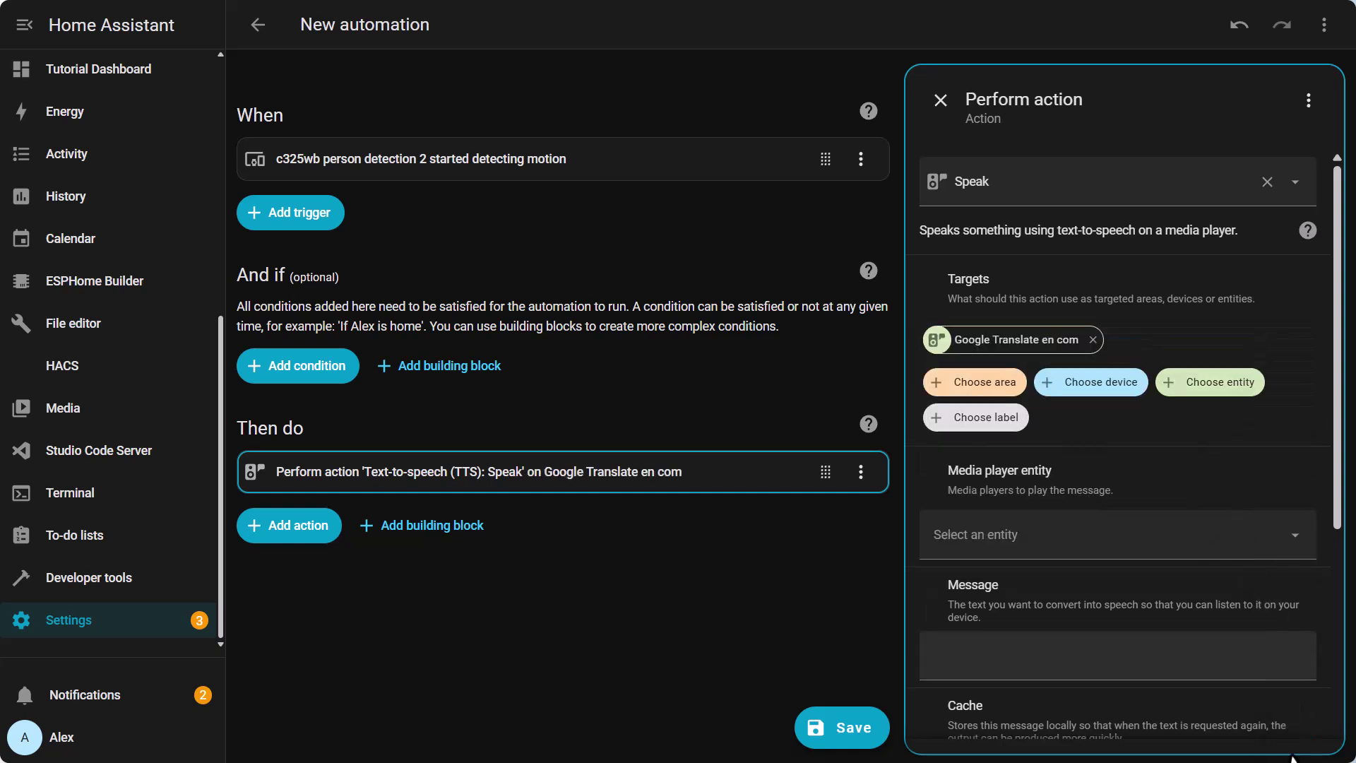
pyautogui.click(1092, 556)
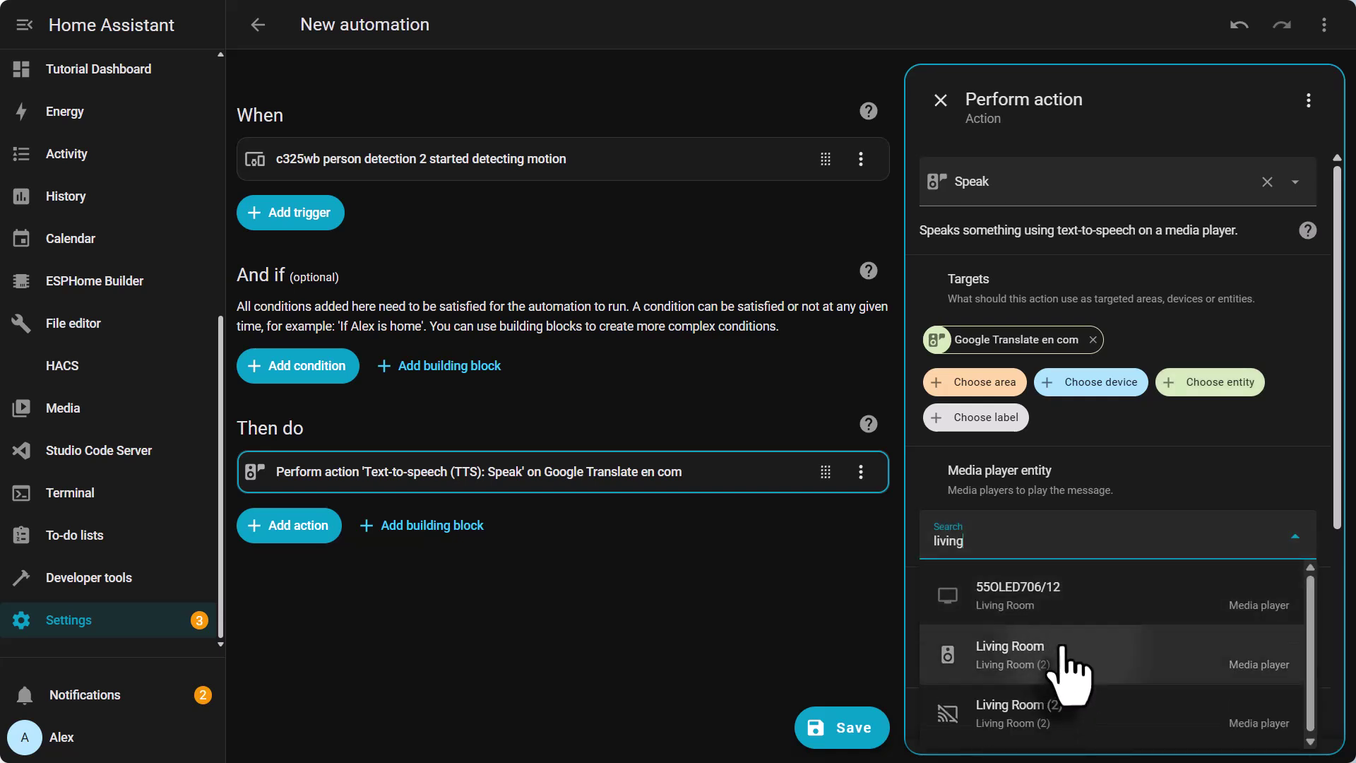
pyautogui.click(1061, 644)
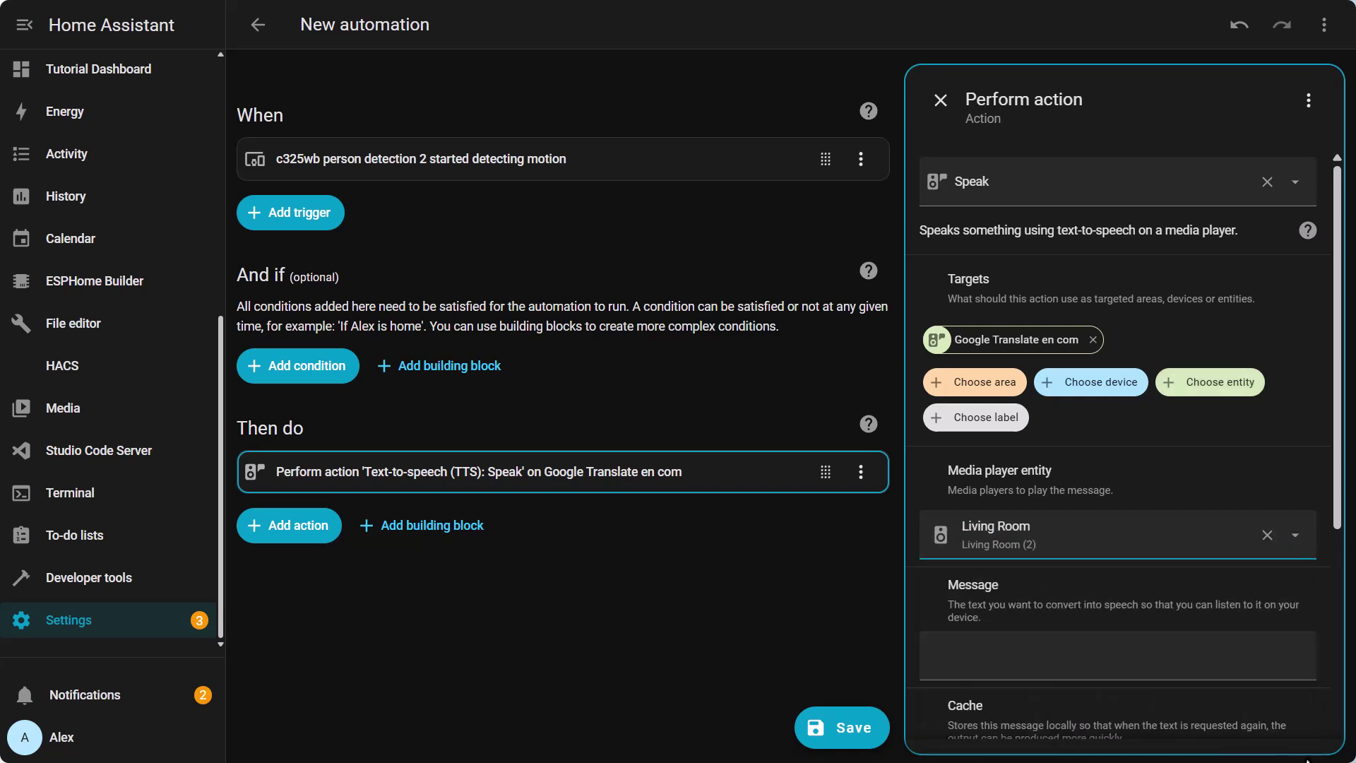
pyautogui.click(1123, 648)
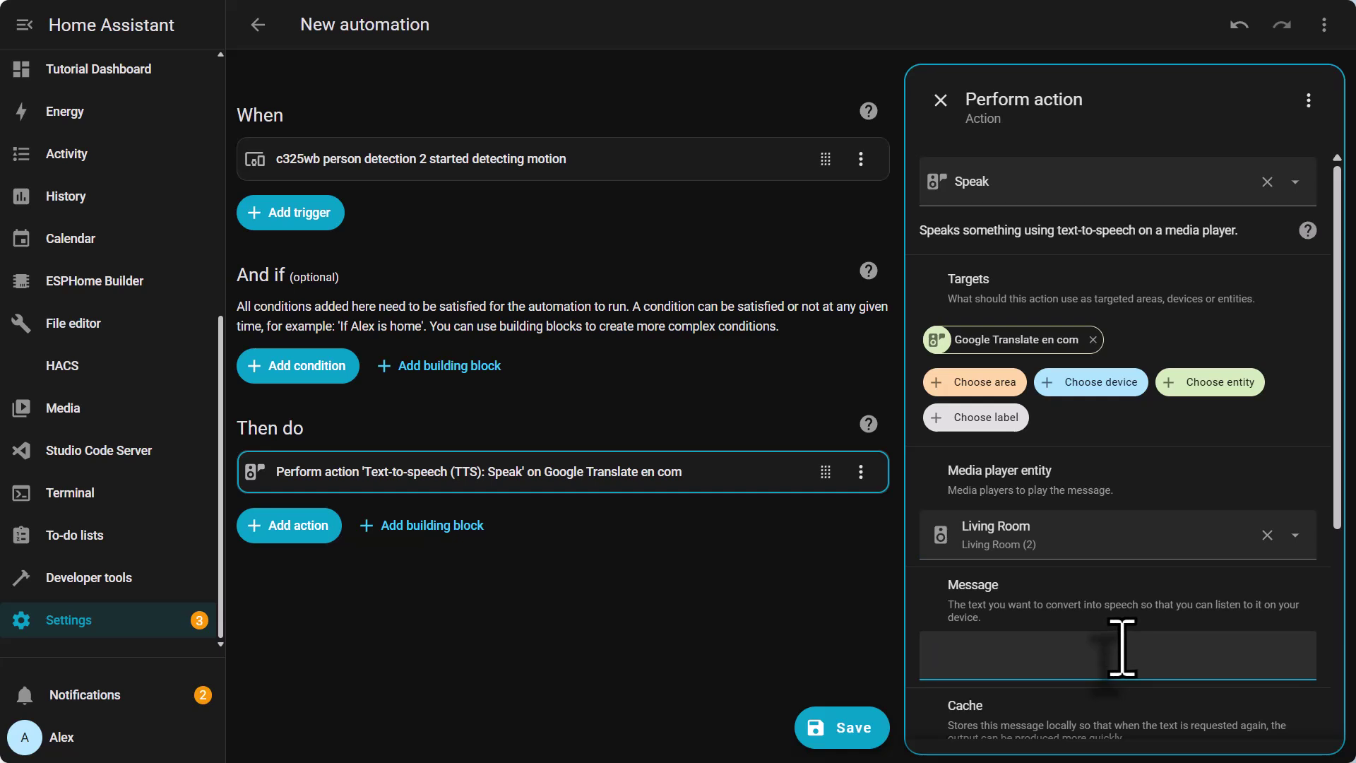
pyautogui.write('Person Detected in front of the house')
pyautogui.scroll(-1, 1123, 648)
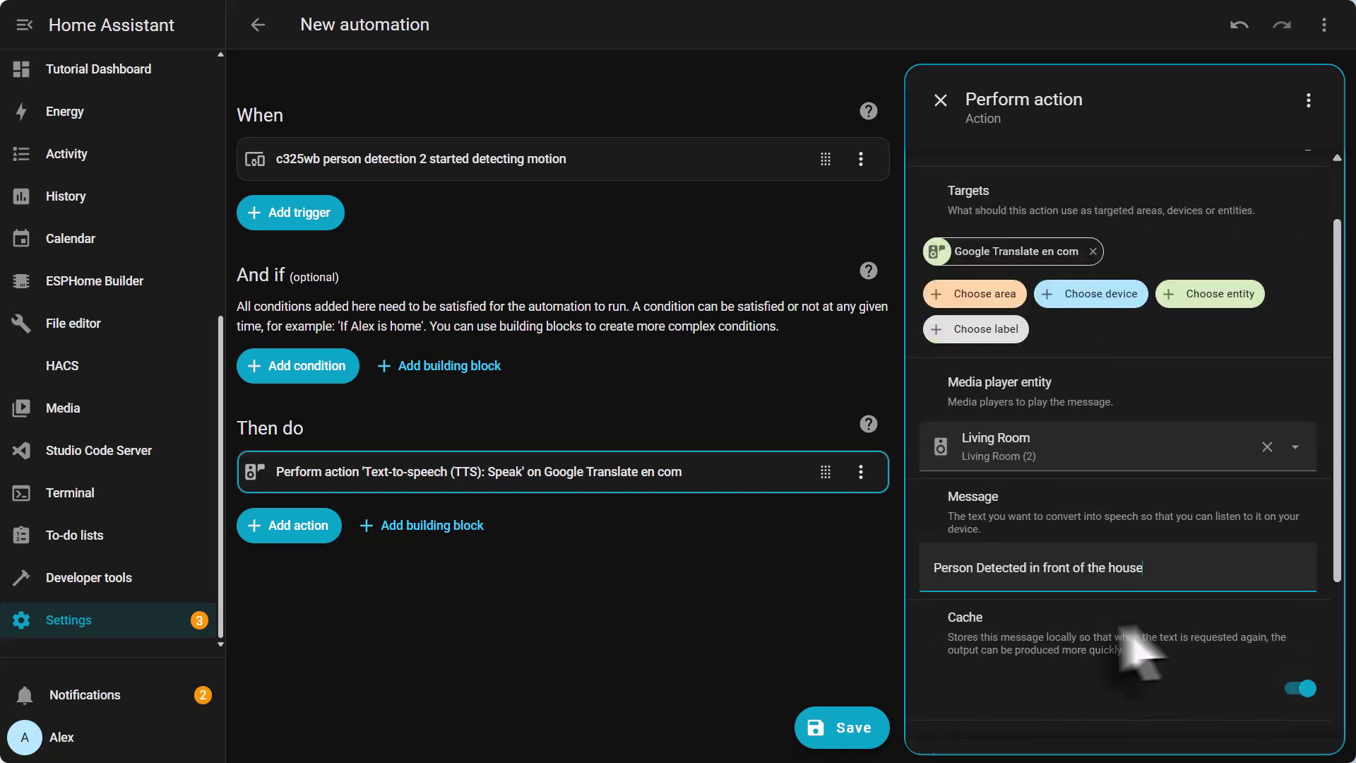
# Save the automation under the name Test
pyautogui.click(875, 726)
pyautogui.hotkey('ctrl', 'a')
pyautogui.write('Te')
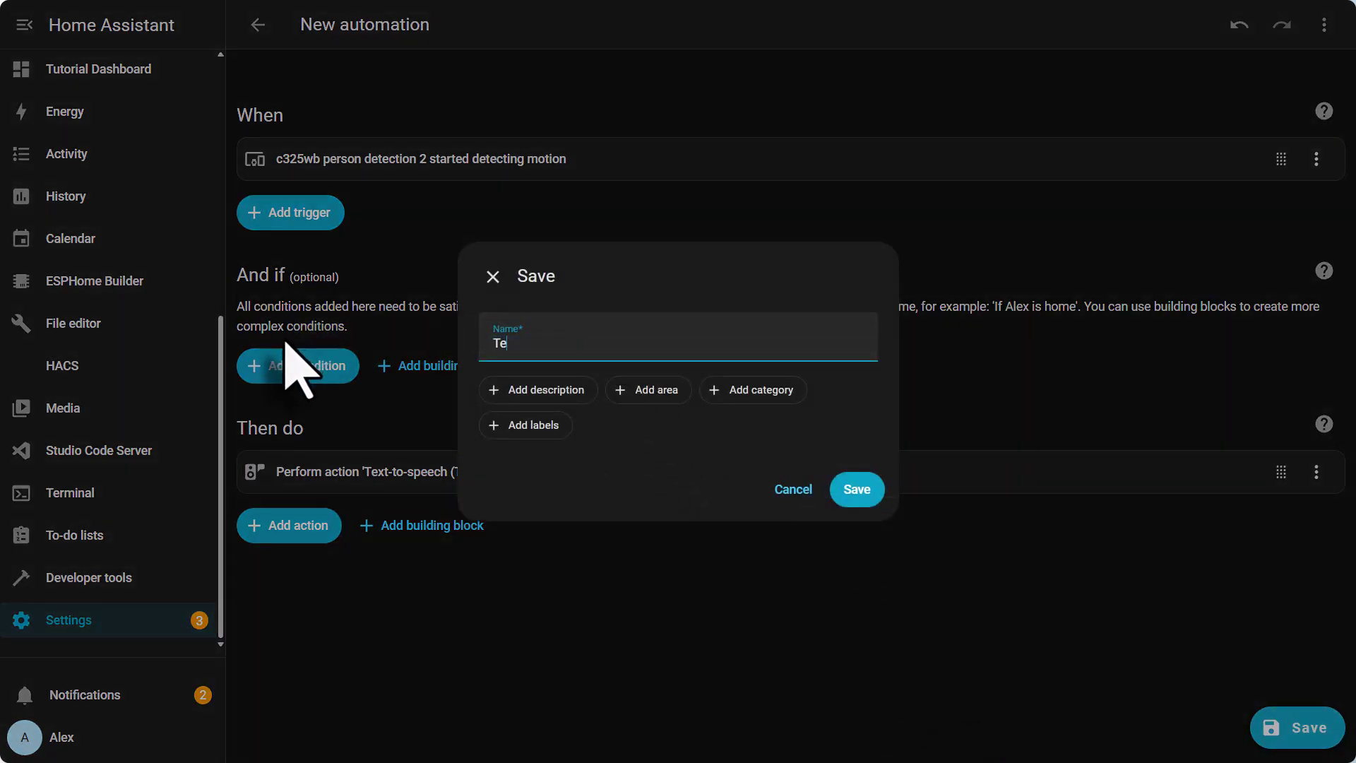
pyautogui.click(857, 489)
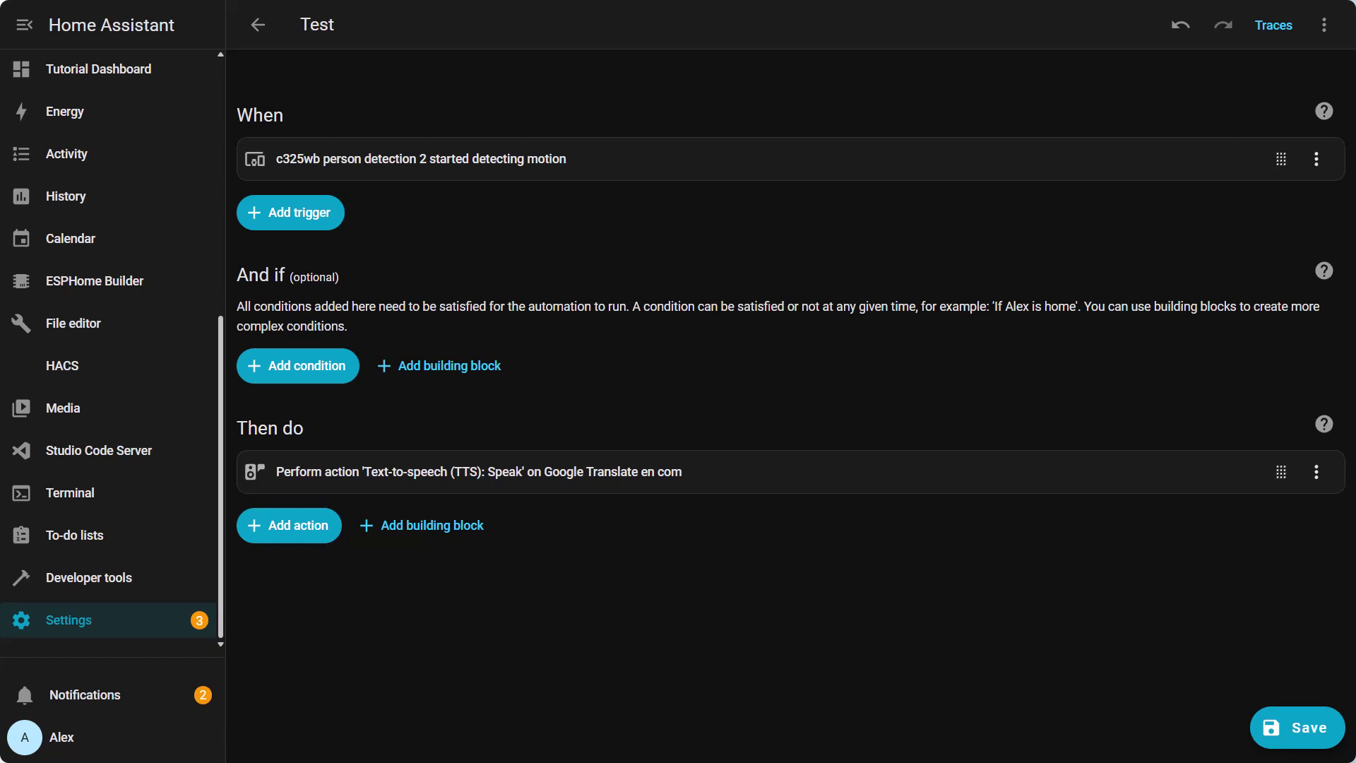
# Add a mobile_app_samsung_s24 notification 'Person detected in front of the house' and save
pyautogui.click(291, 525)
pyautogui.scroll(-10, 632, 516)
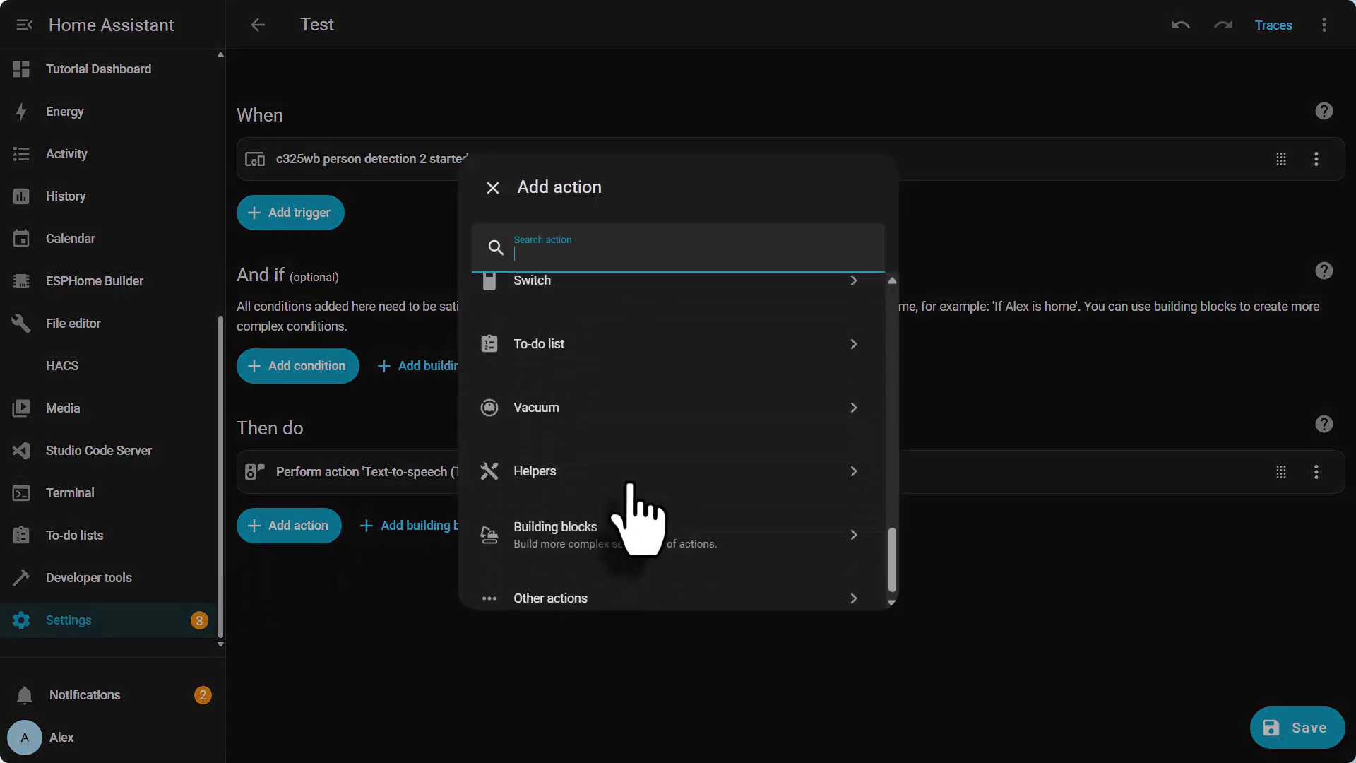
pyautogui.click(599, 581)
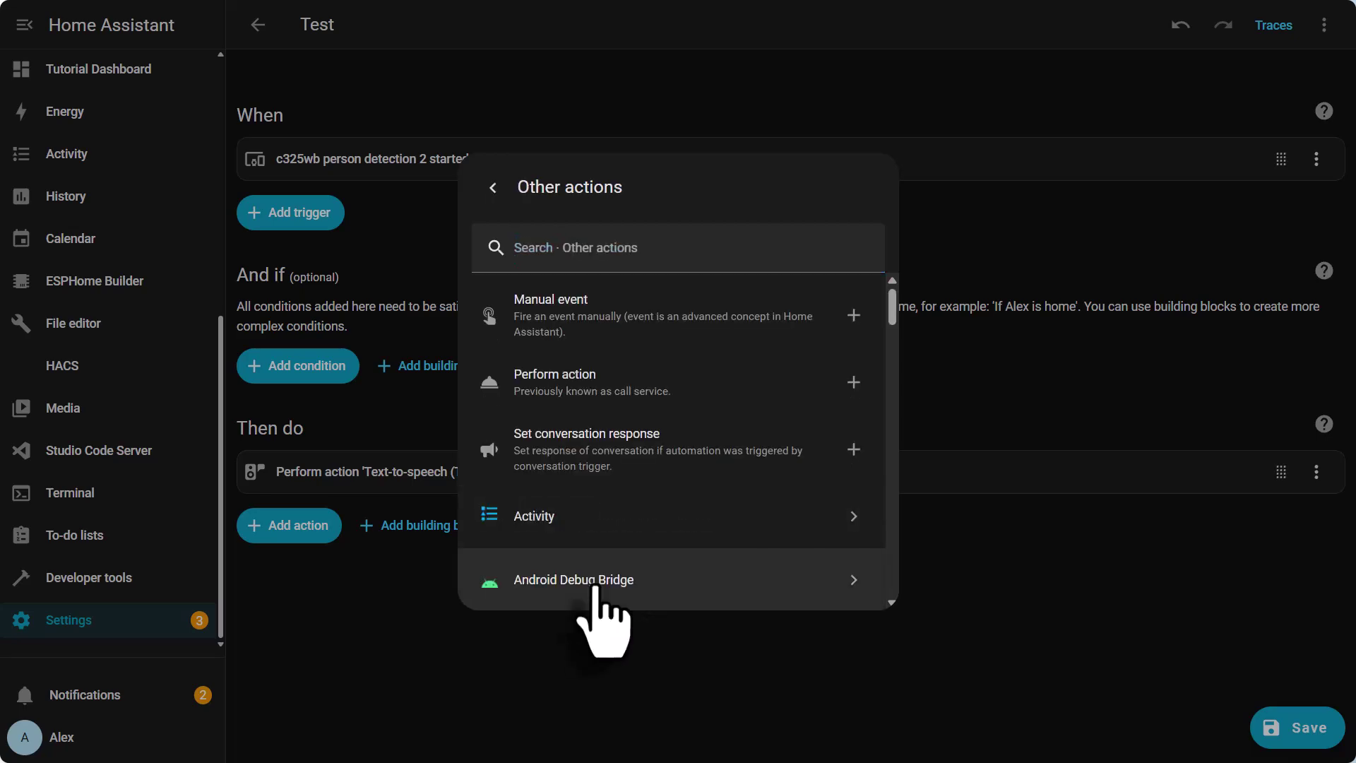
pyautogui.click(626, 393)
pyautogui.click(1031, 194)
pyautogui.write('notification')
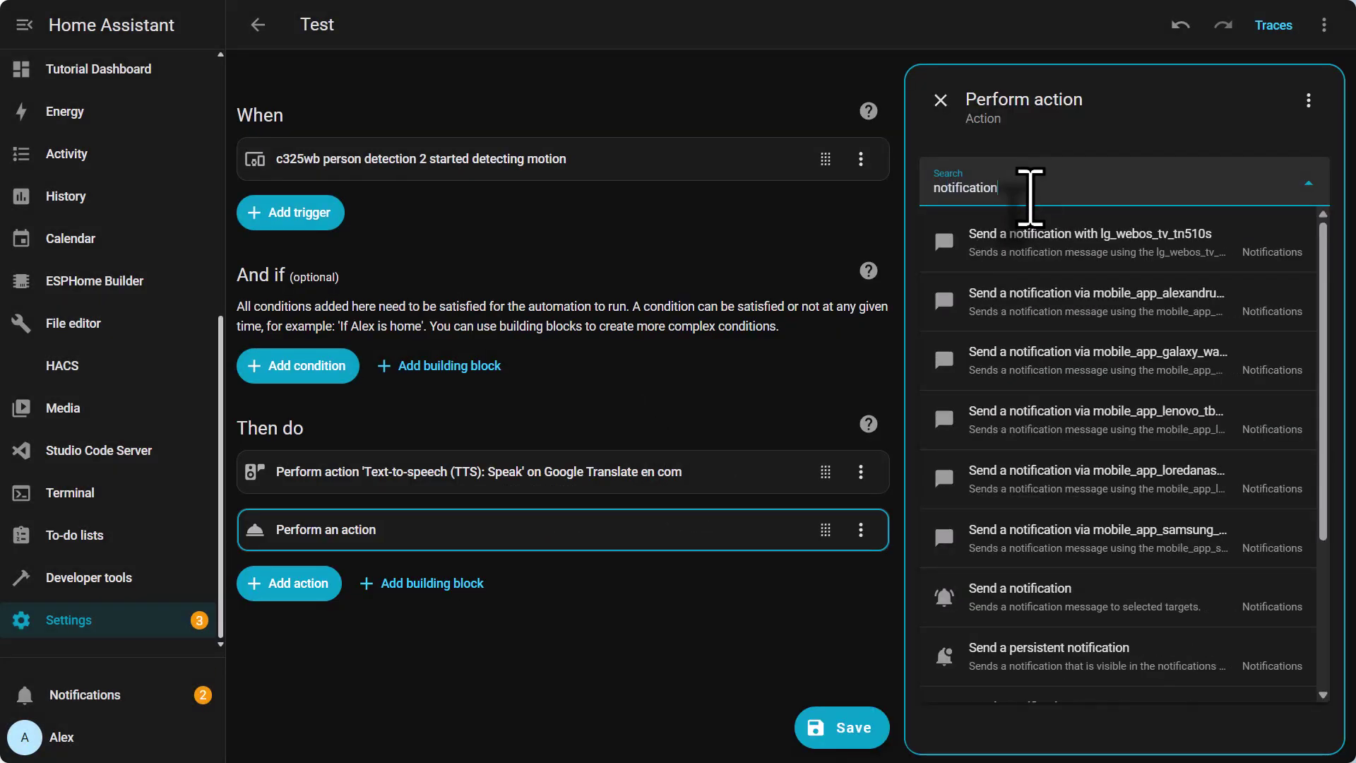
pyautogui.scroll(-1, 1102, 353)
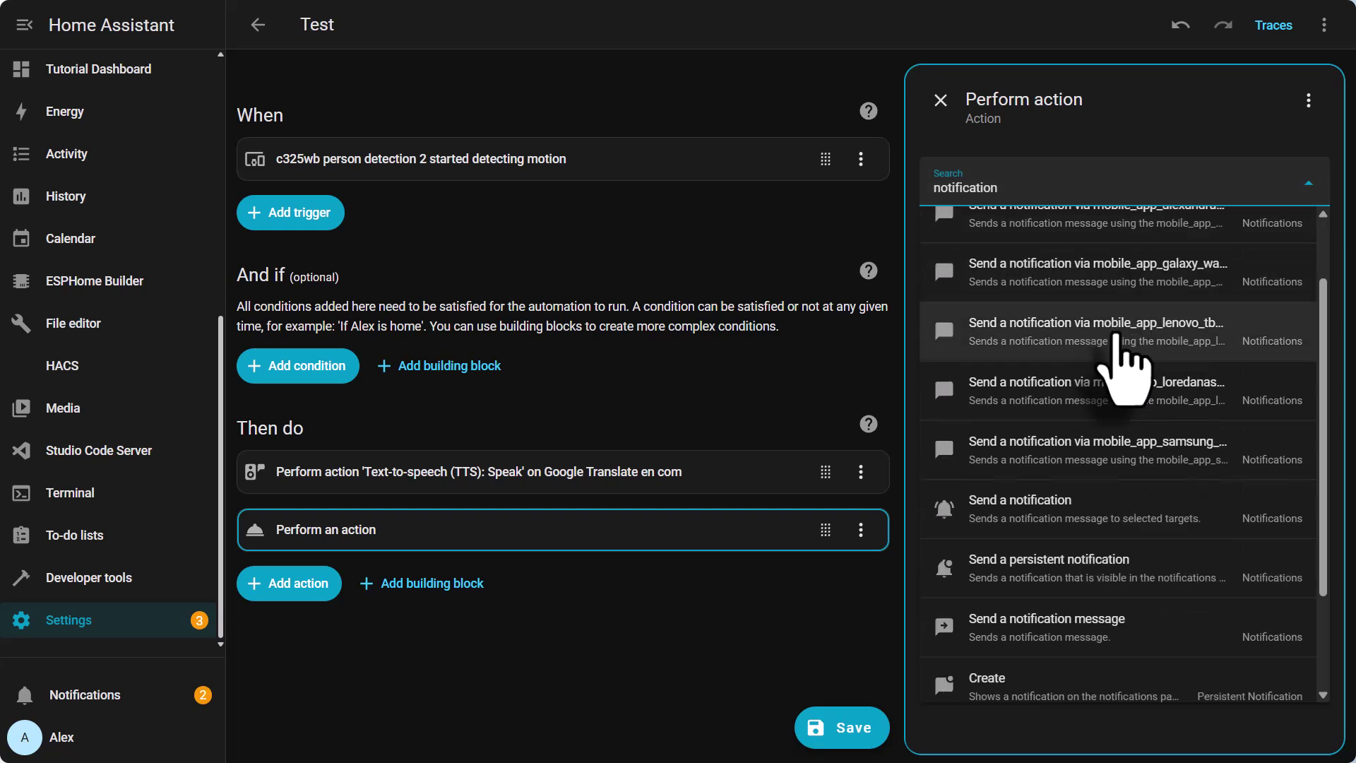
pyautogui.click(1116, 459)
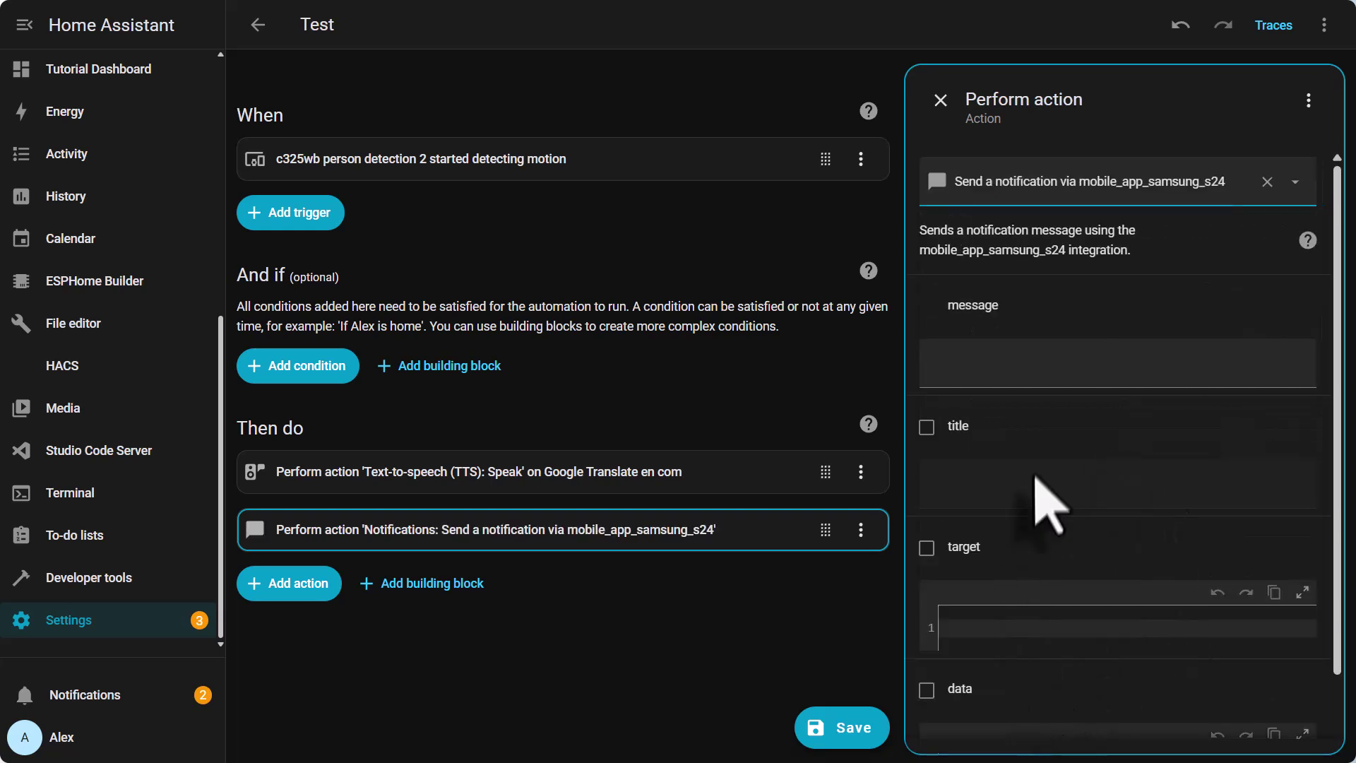
pyautogui.click(1020, 374)
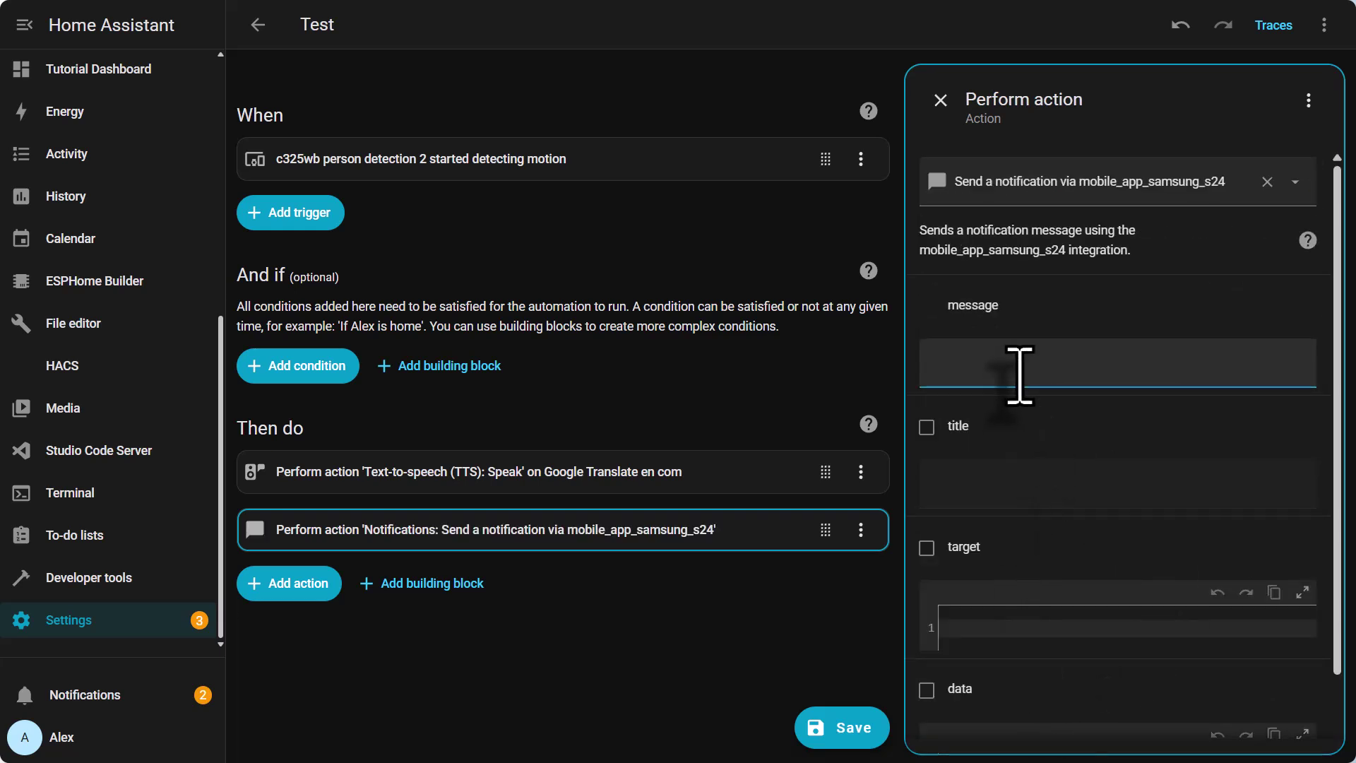
pyautogui.write('Person detected in front of the house')
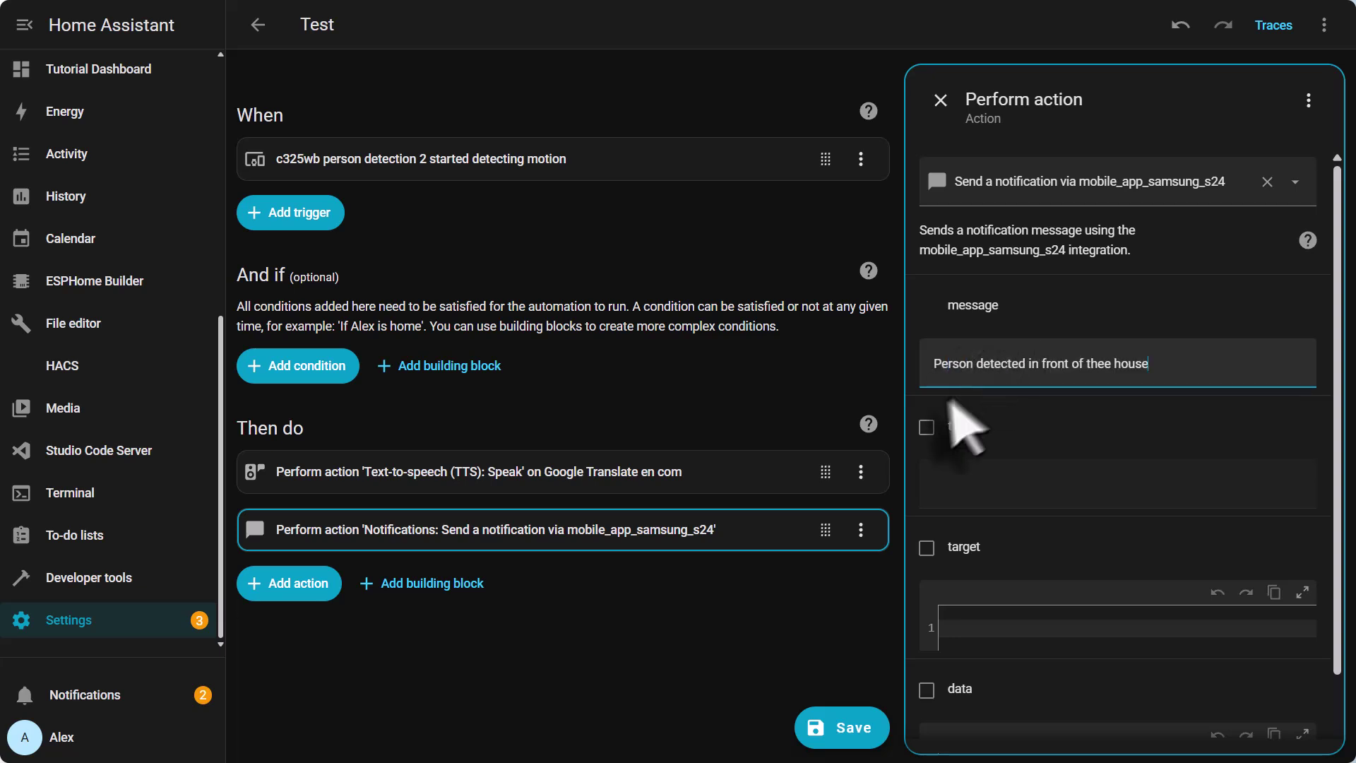
pyautogui.click(841, 726)
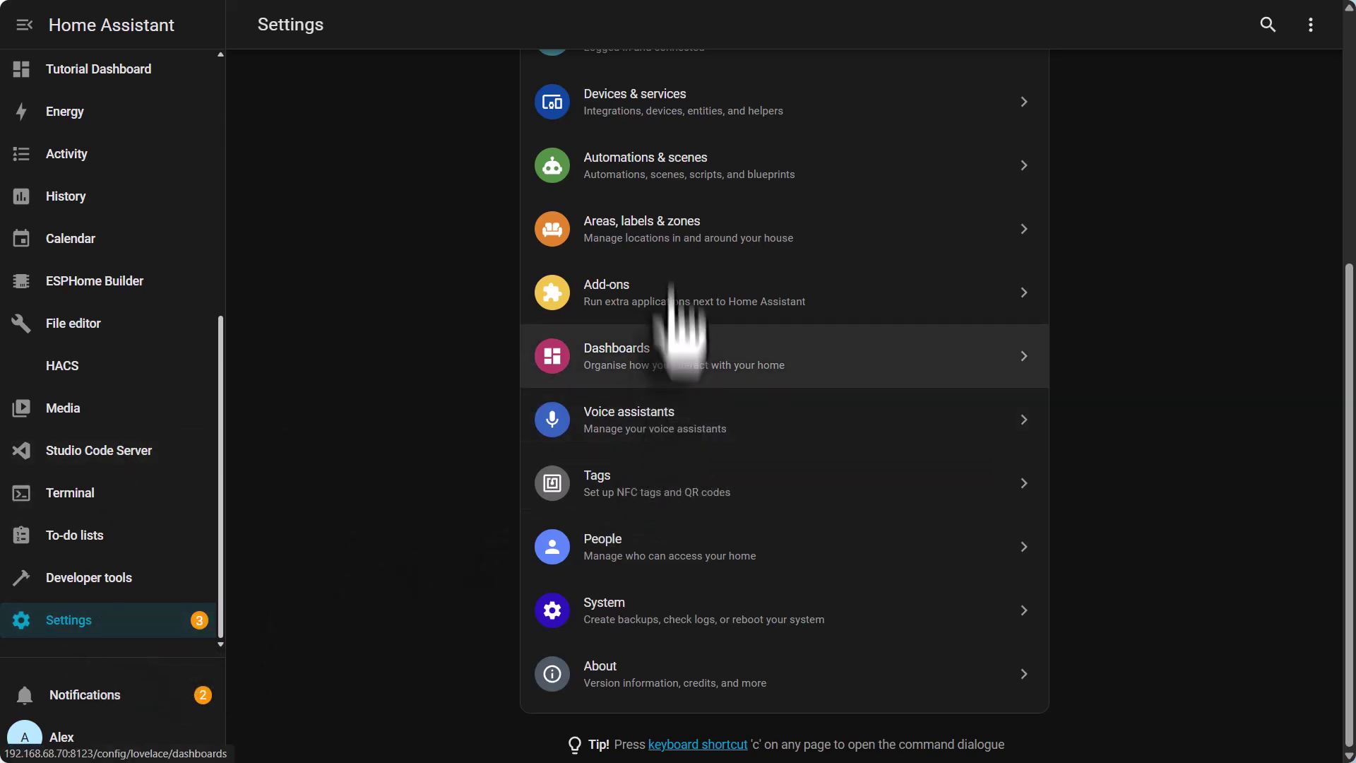
# Create a new blank automation from Automations & scenes
pyautogui.click(674, 176)
pyautogui.click(1209, 731)
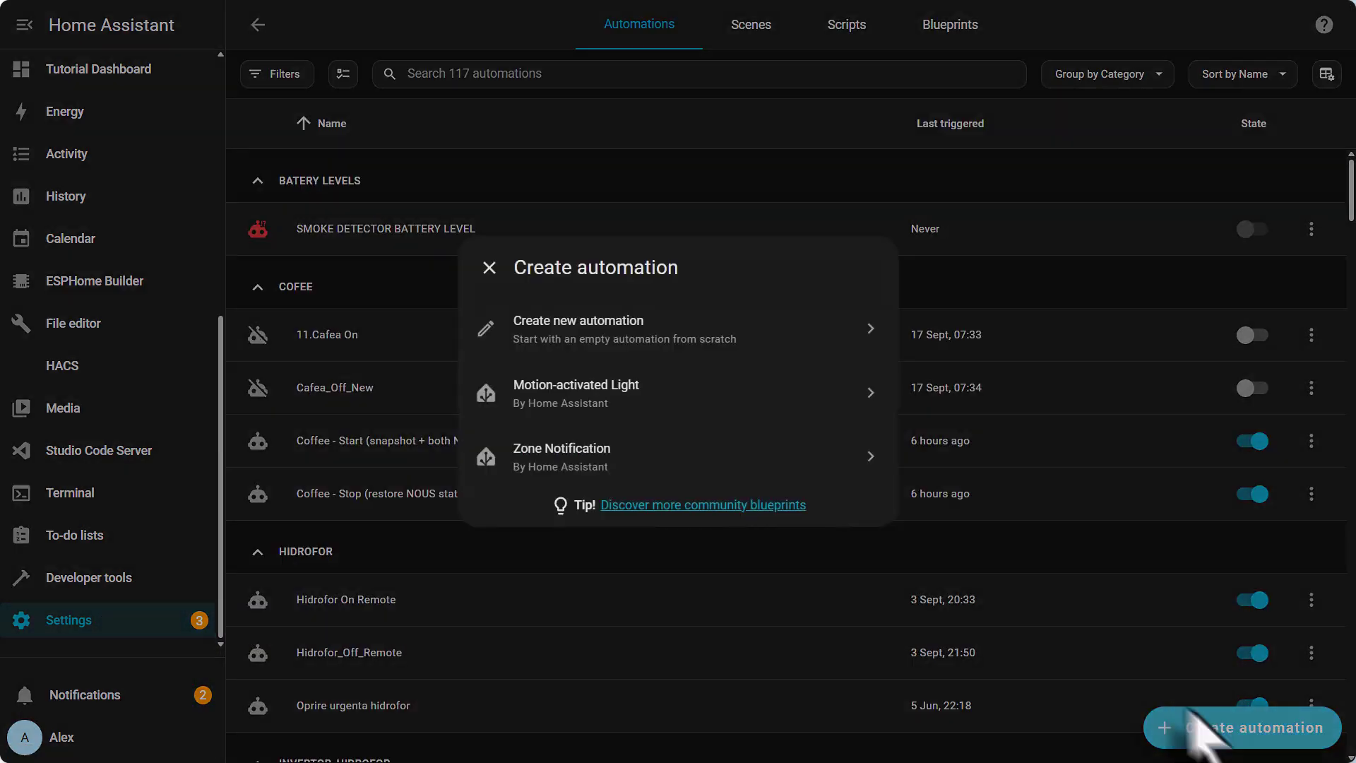
pyautogui.click(582, 323)
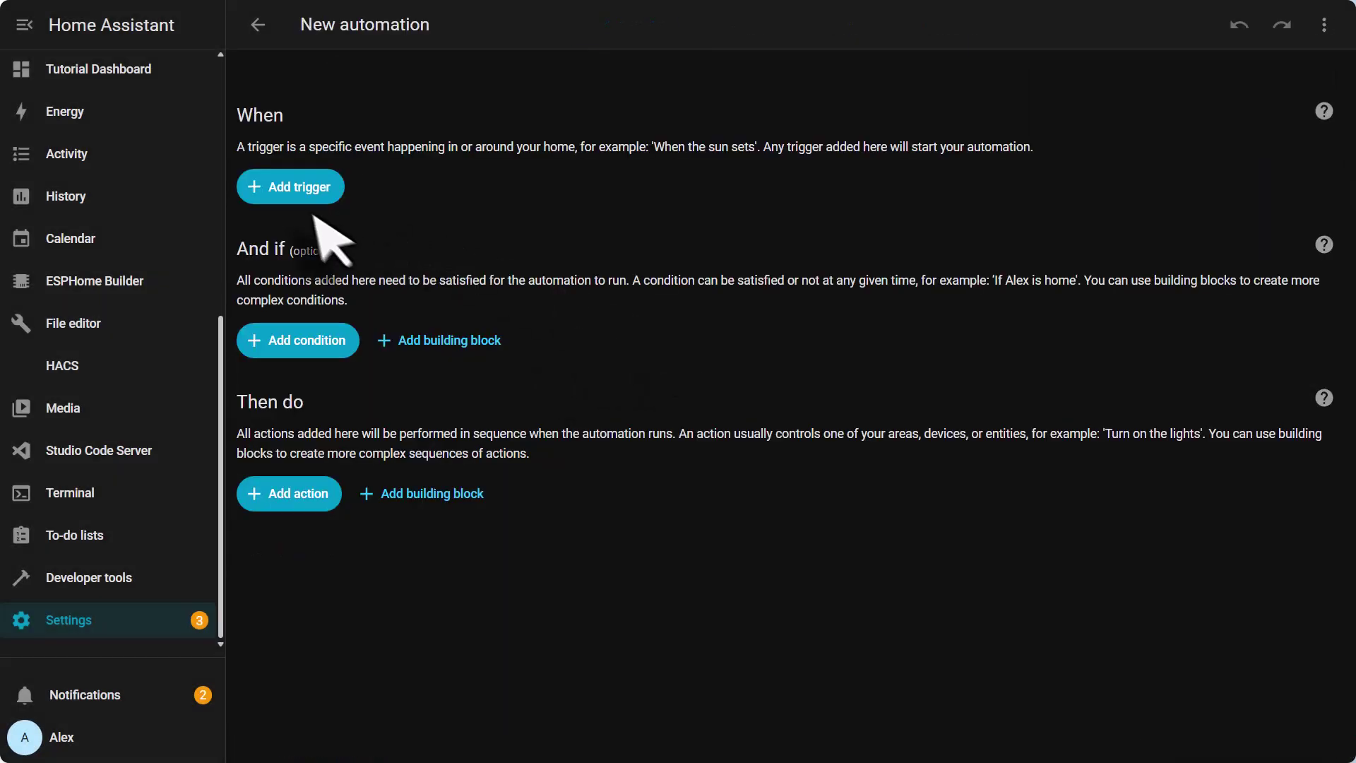
# Add a Water Leakage 1 device trigger: 'Moisture became moist'
pyautogui.click(303, 191)
pyautogui.click(597, 360)
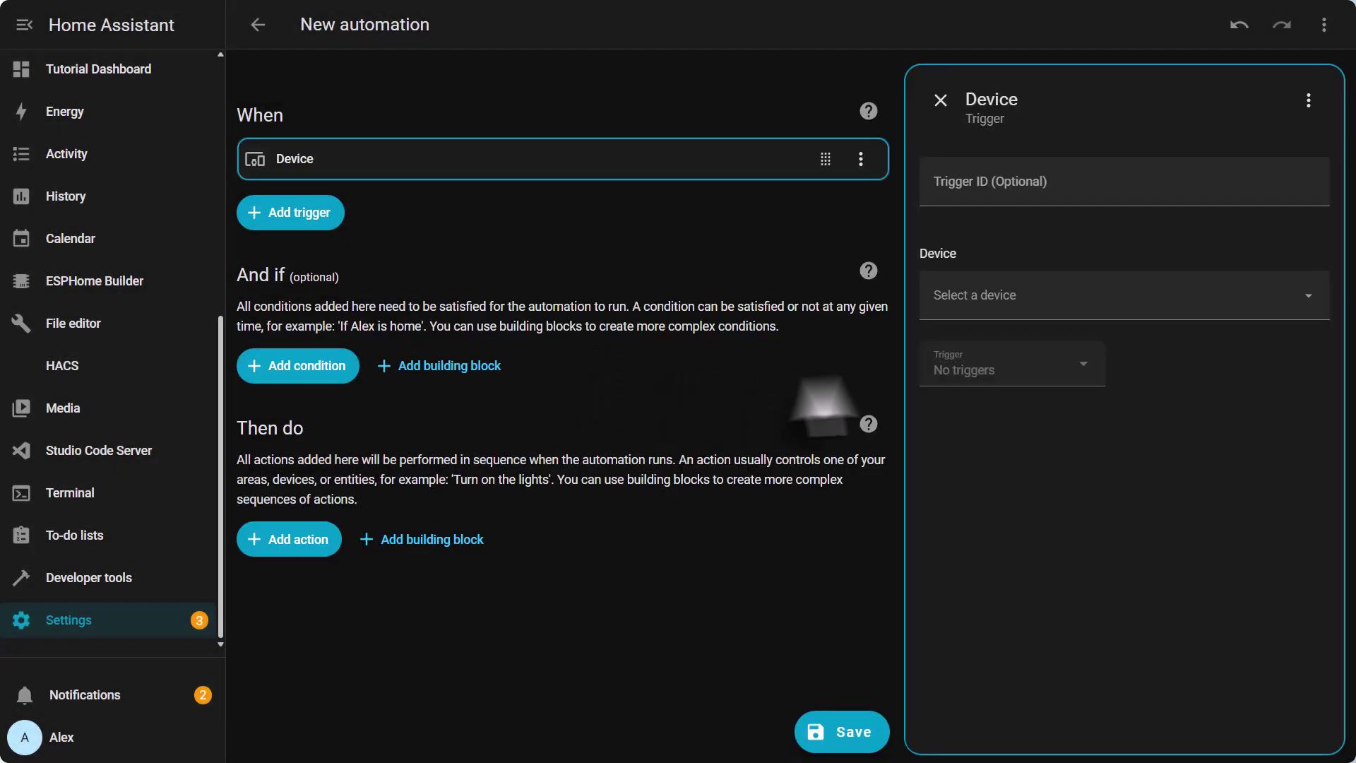
pyautogui.click(1038, 302)
pyautogui.write('wat')
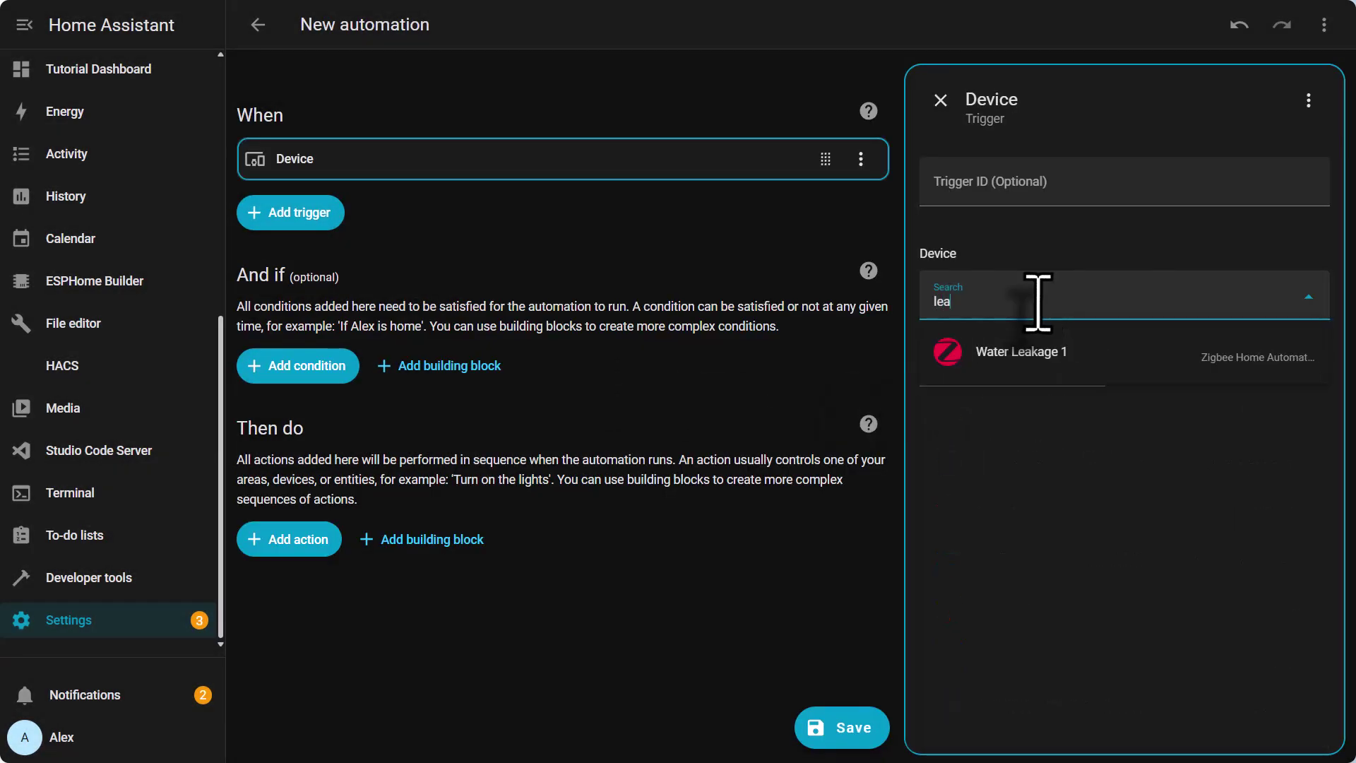
pyautogui.click(974, 353)
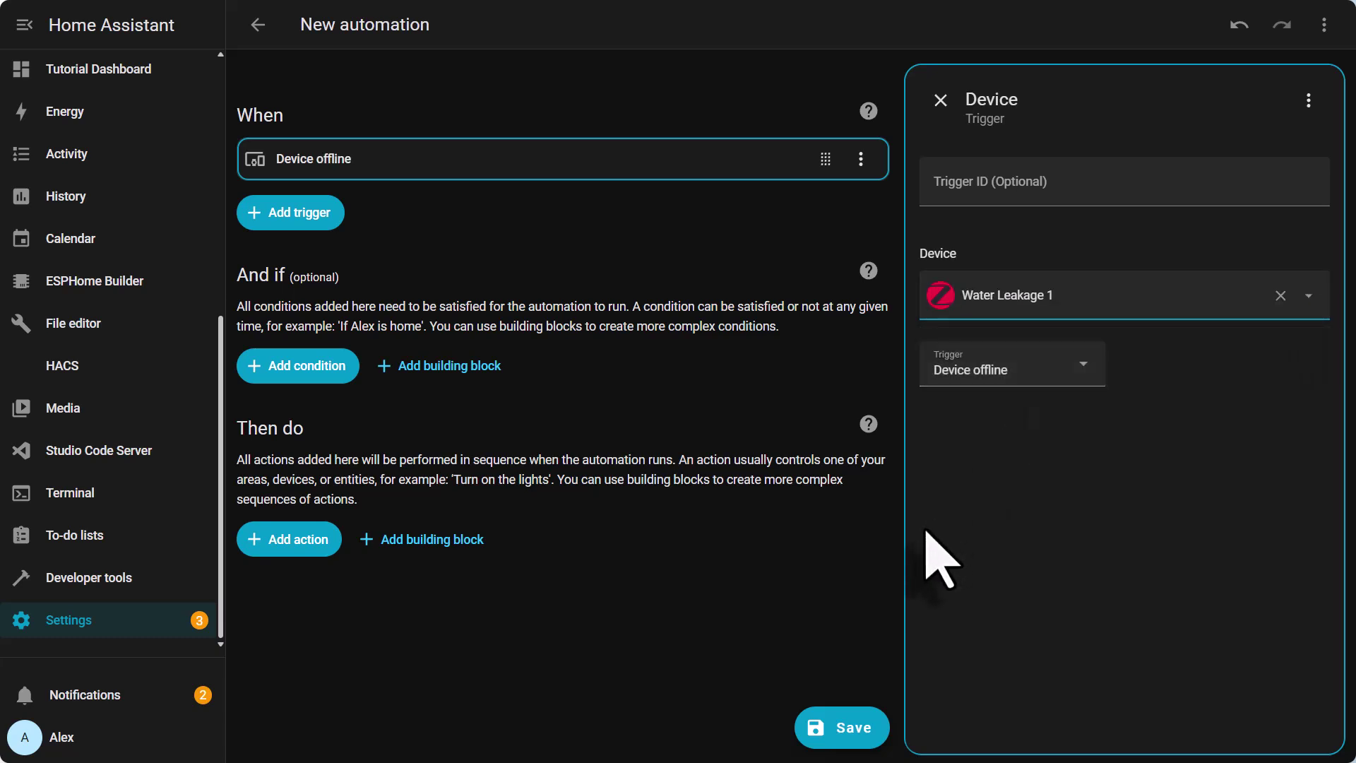
pyautogui.click(1064, 380)
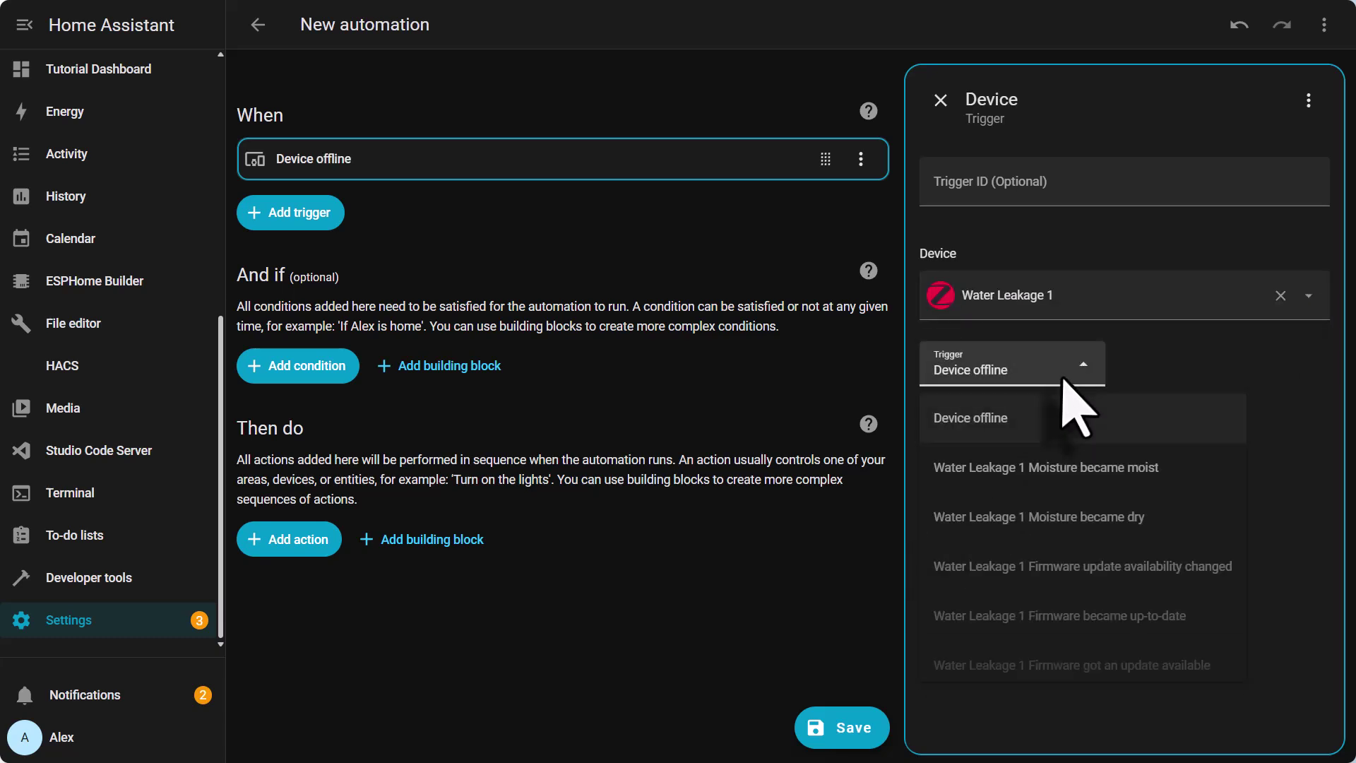
pyautogui.click(1073, 464)
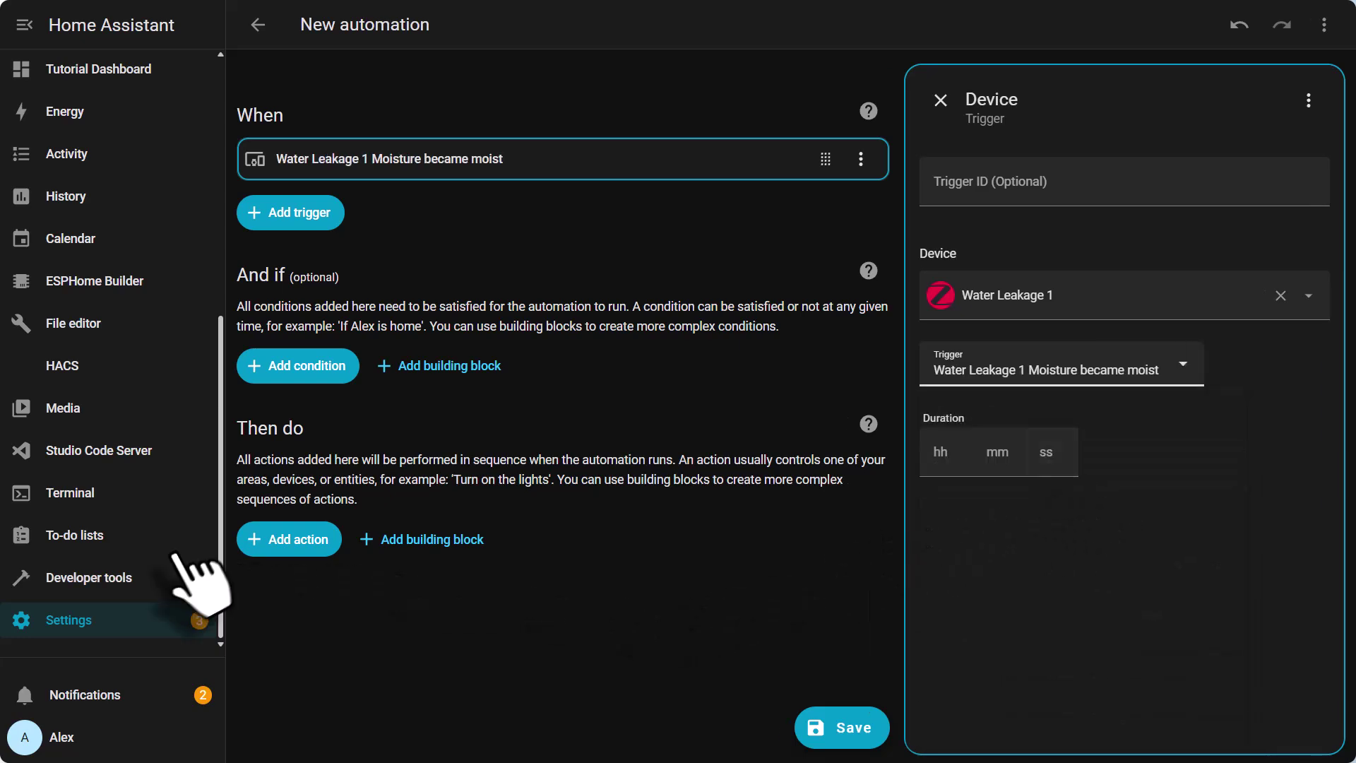
# Add a 'Switch: Turn off' Perform action targeting the Nous_Well device
pyautogui.click(281, 539)
pyautogui.scroll(-10, 629, 452)
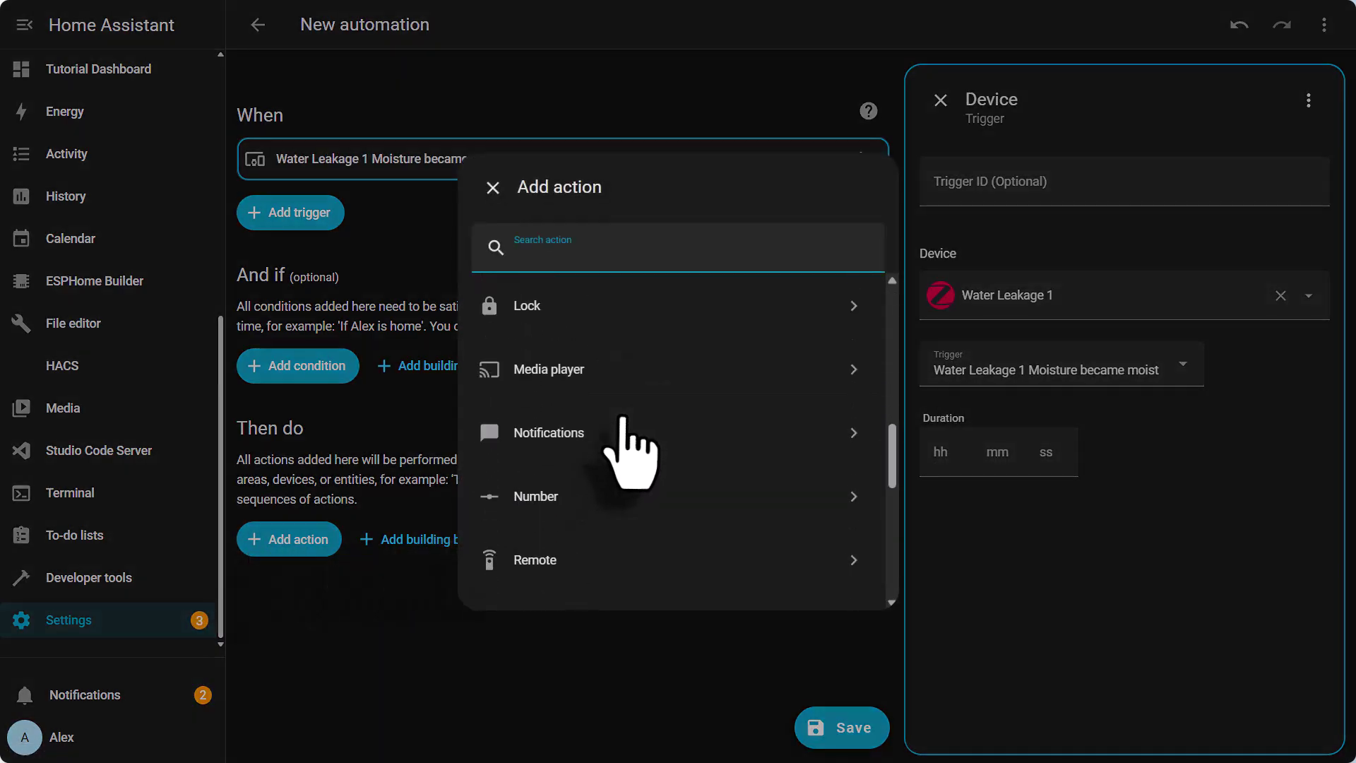
pyautogui.click(590, 573)
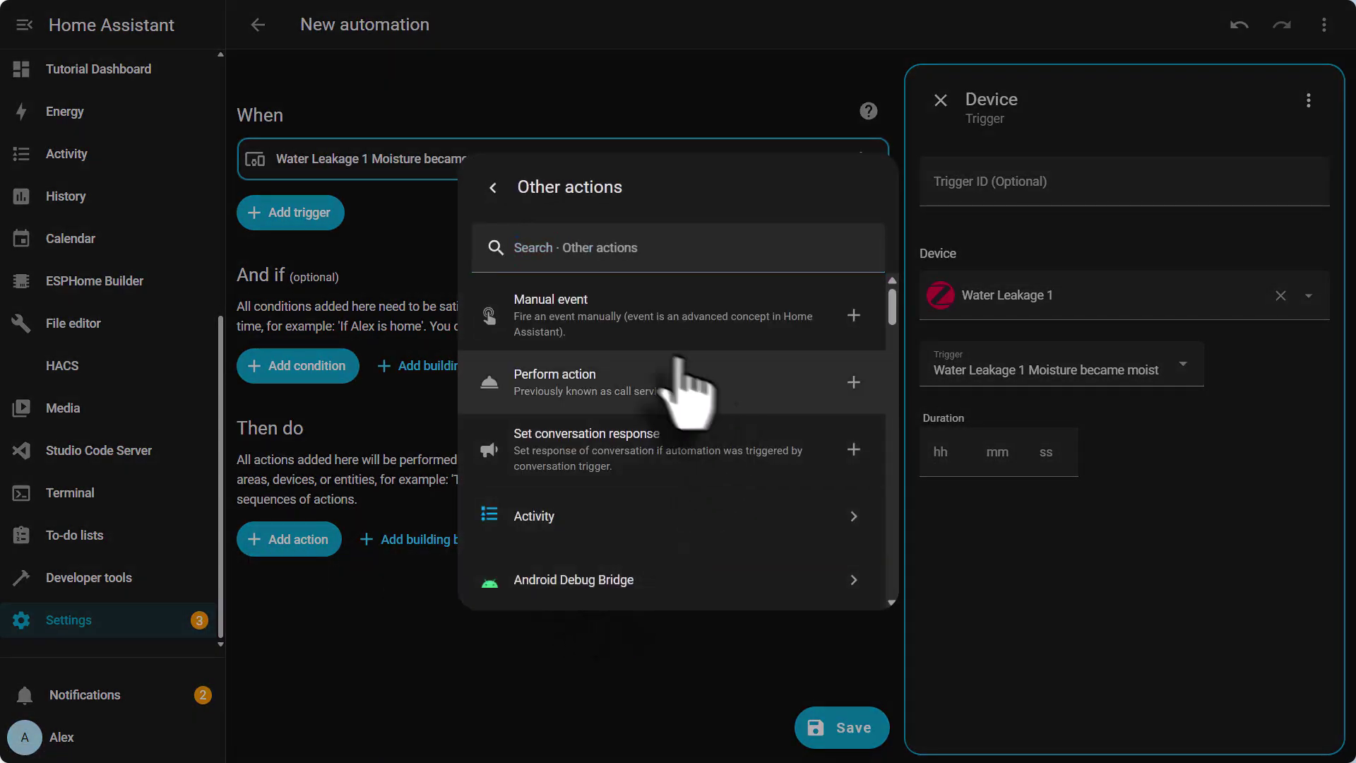
pyautogui.click(654, 396)
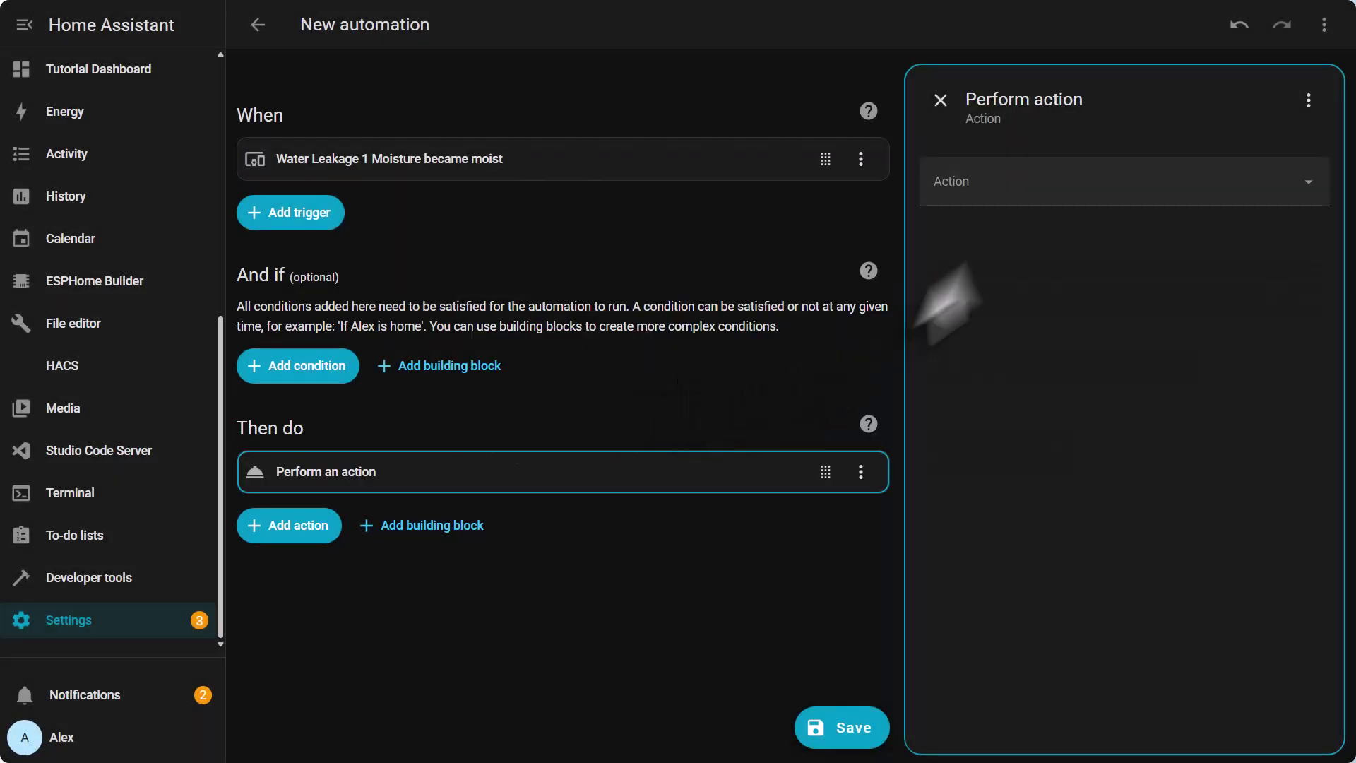
pyautogui.click(986, 190)
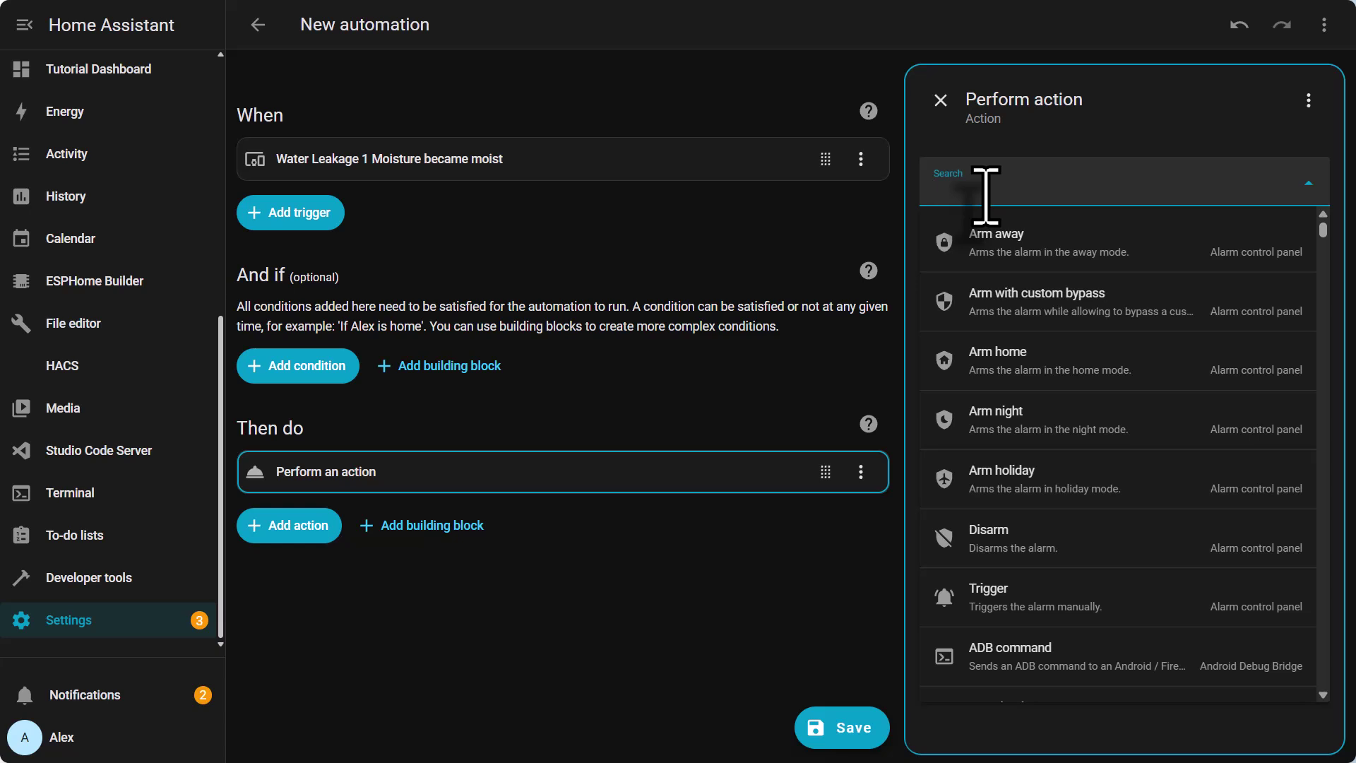
pyautogui.write('switch')
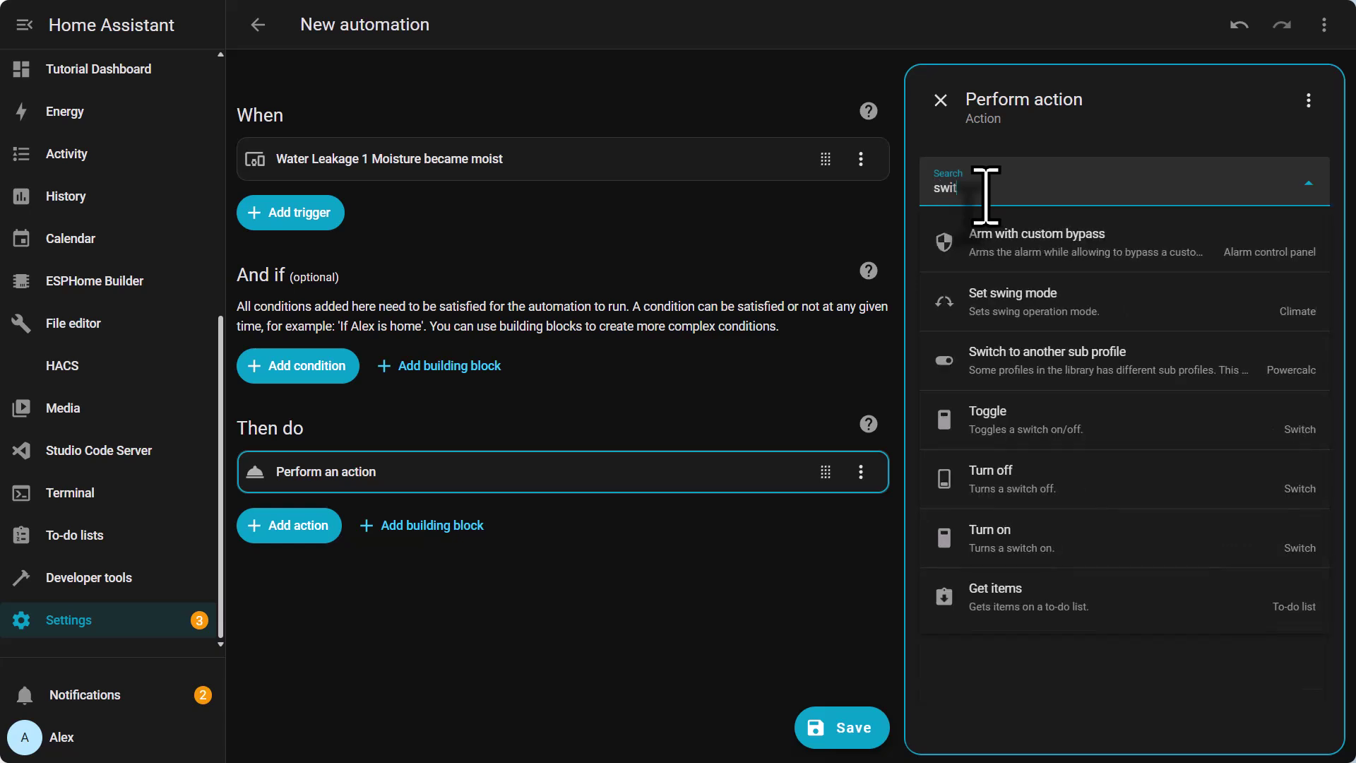
pyautogui.click(1073, 364)
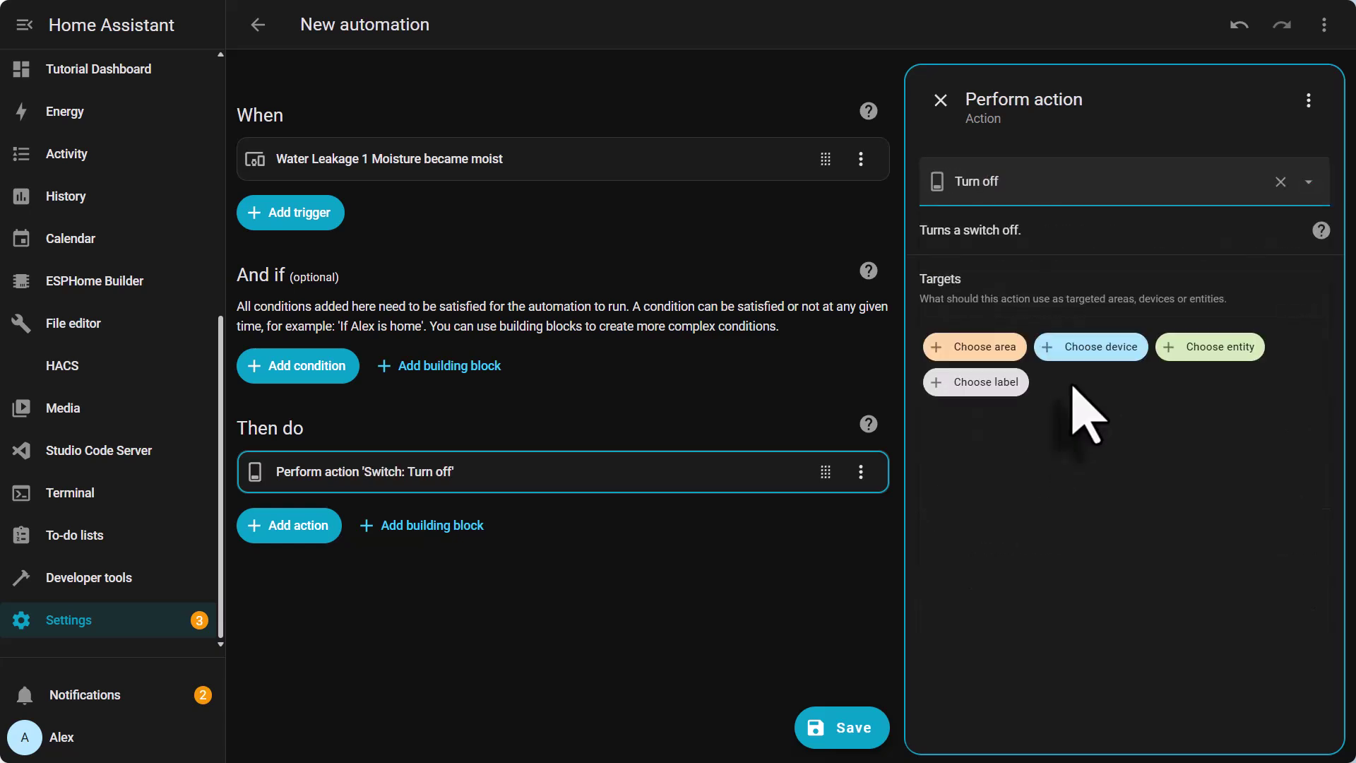
pyautogui.click(1095, 353)
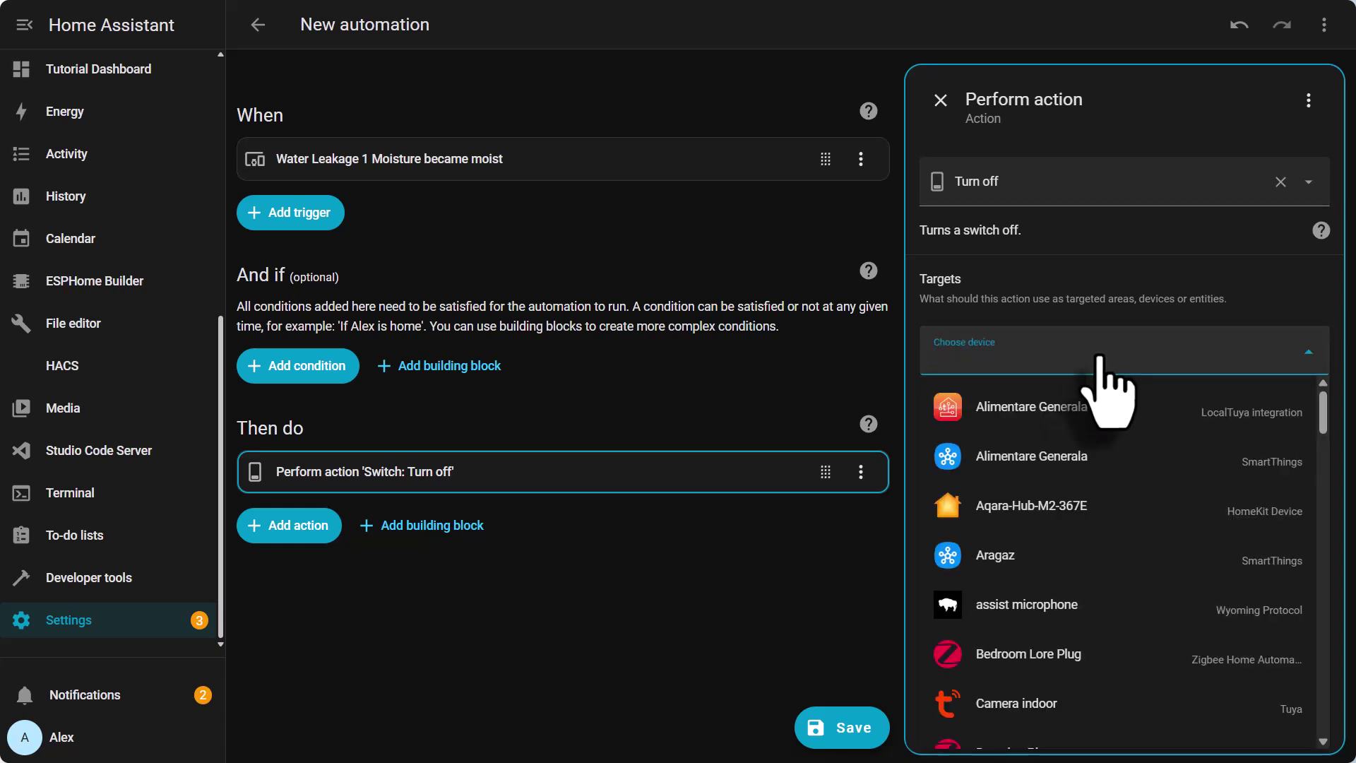
pyautogui.write('nous')
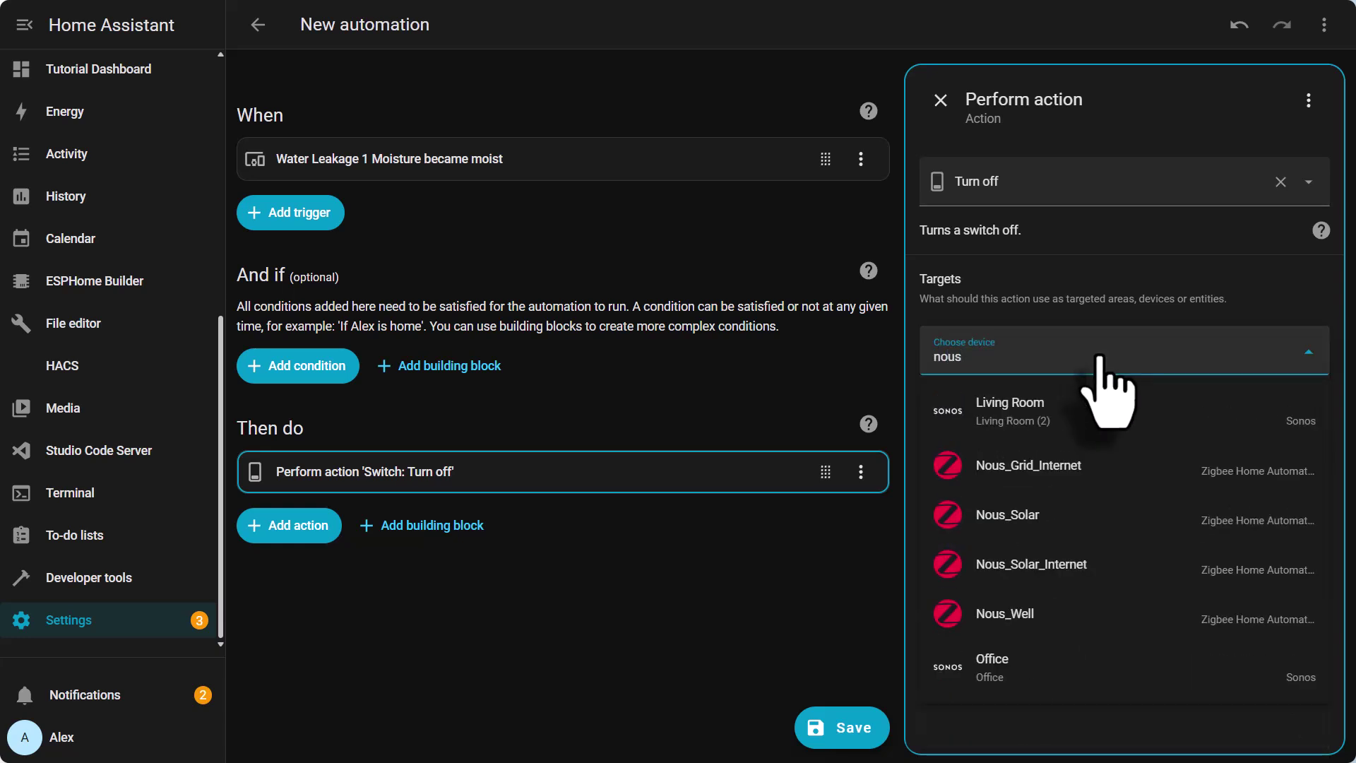
pyautogui.click(1017, 614)
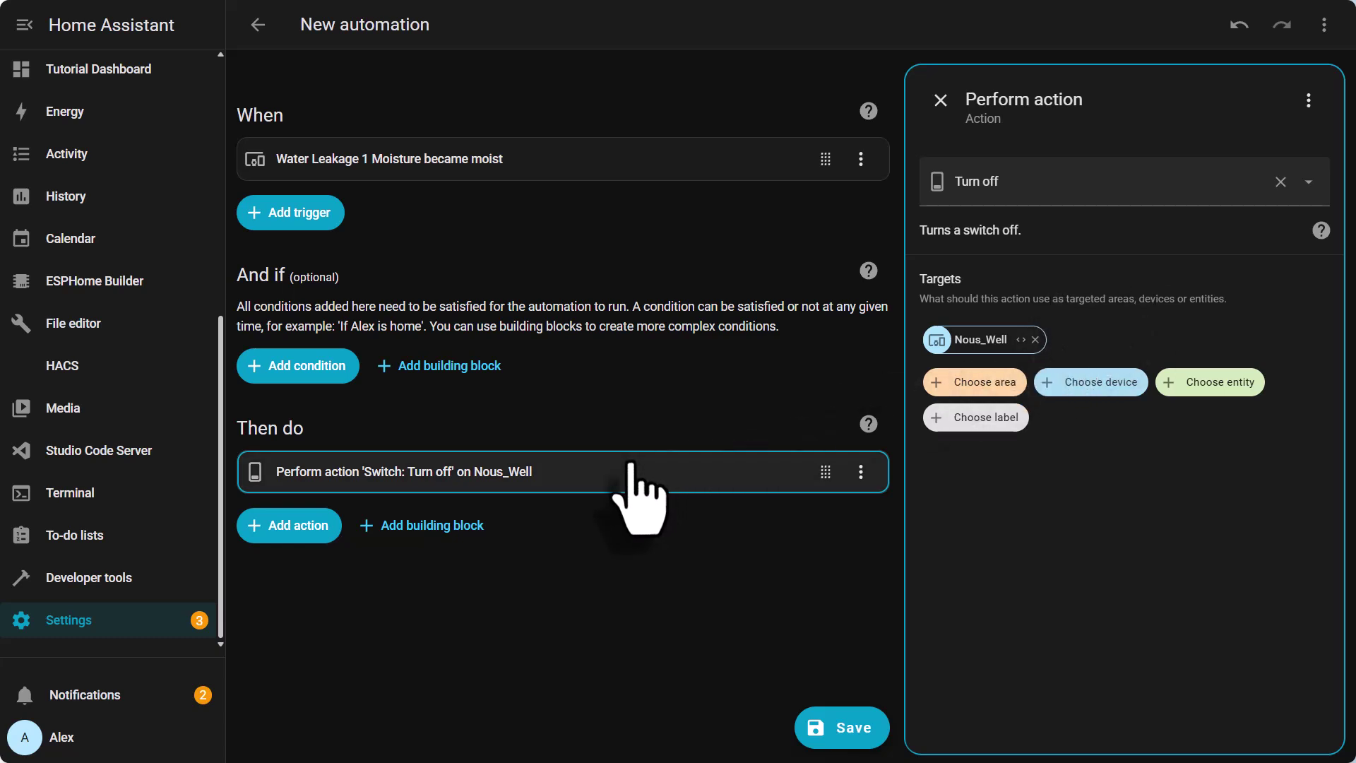
# Add a 'Send a notification via mobile_app_samsung_s24' action and start its message
pyautogui.click(317, 527)
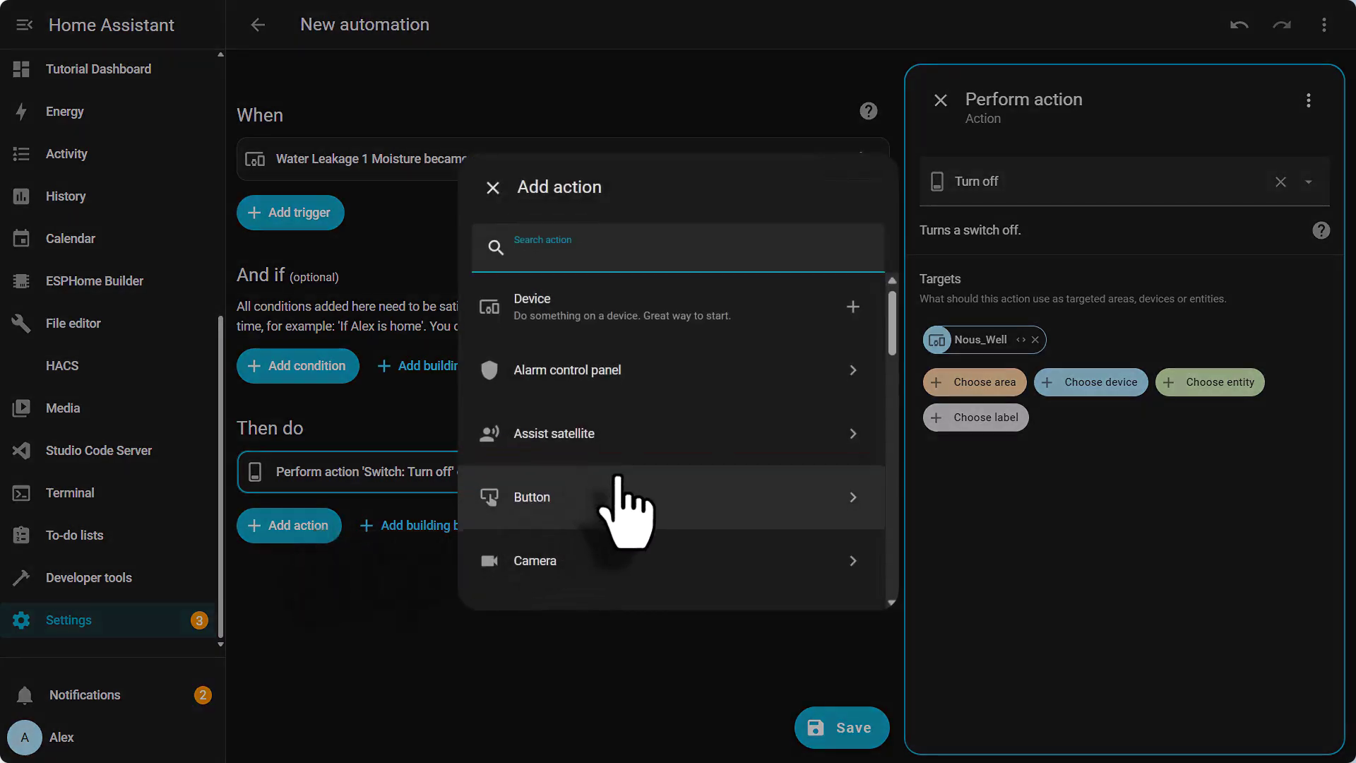
pyautogui.scroll(-10, 607, 487)
pyautogui.click(555, 576)
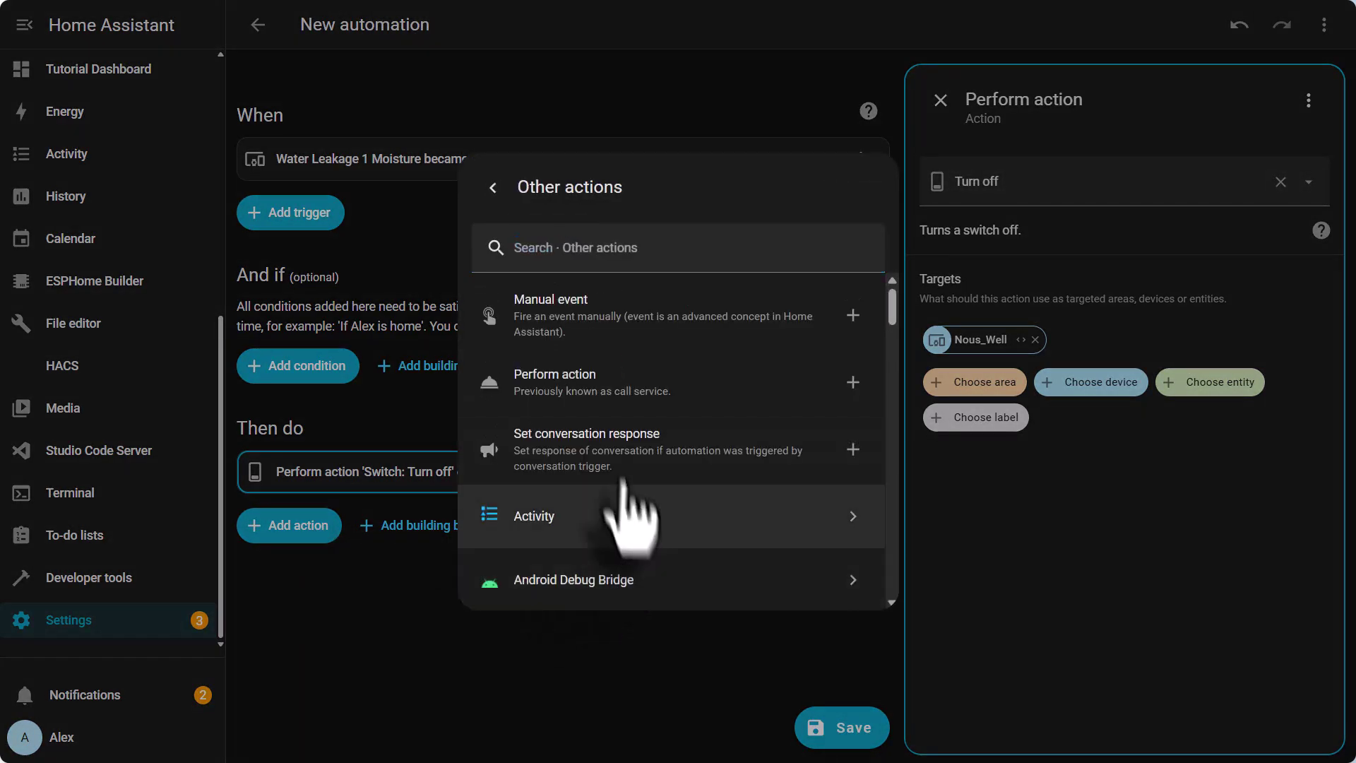
pyautogui.click(619, 381)
pyautogui.click(1029, 192)
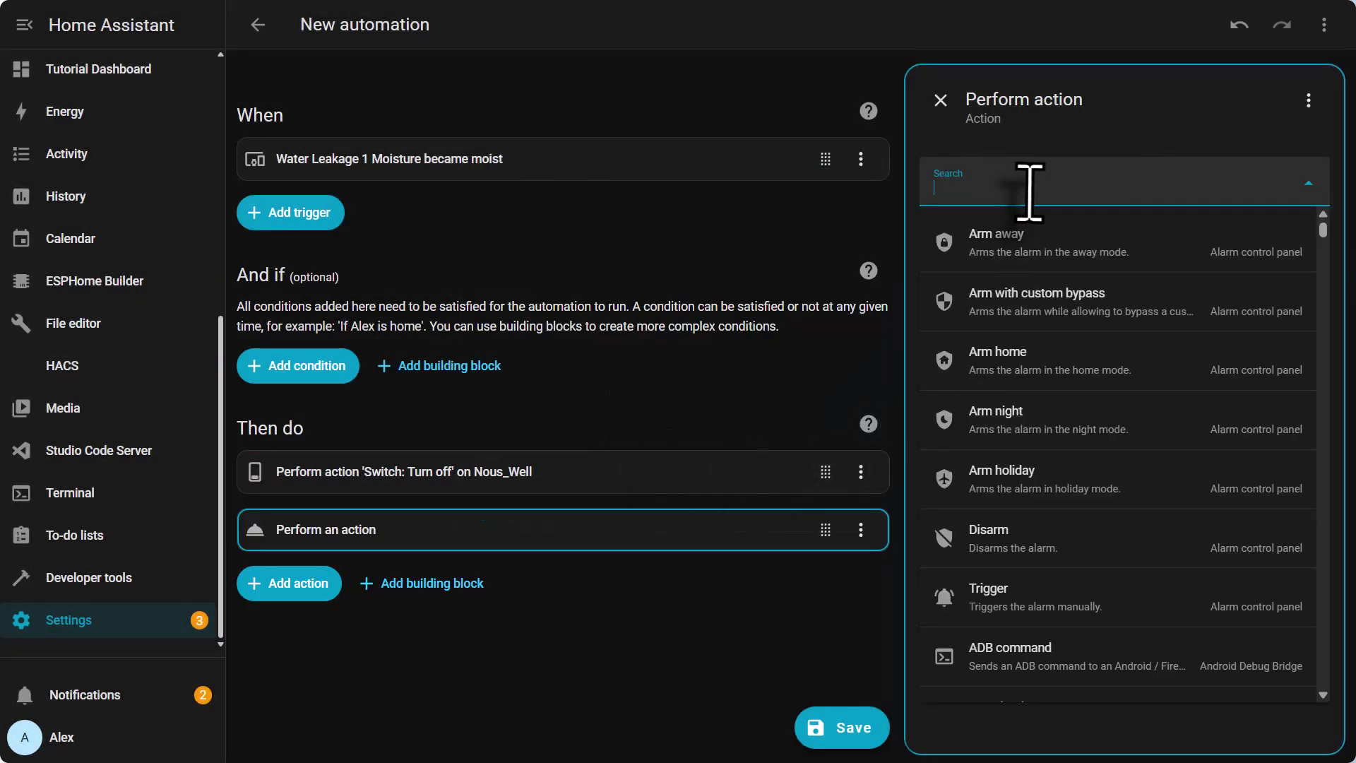
pyautogui.write('notifi')
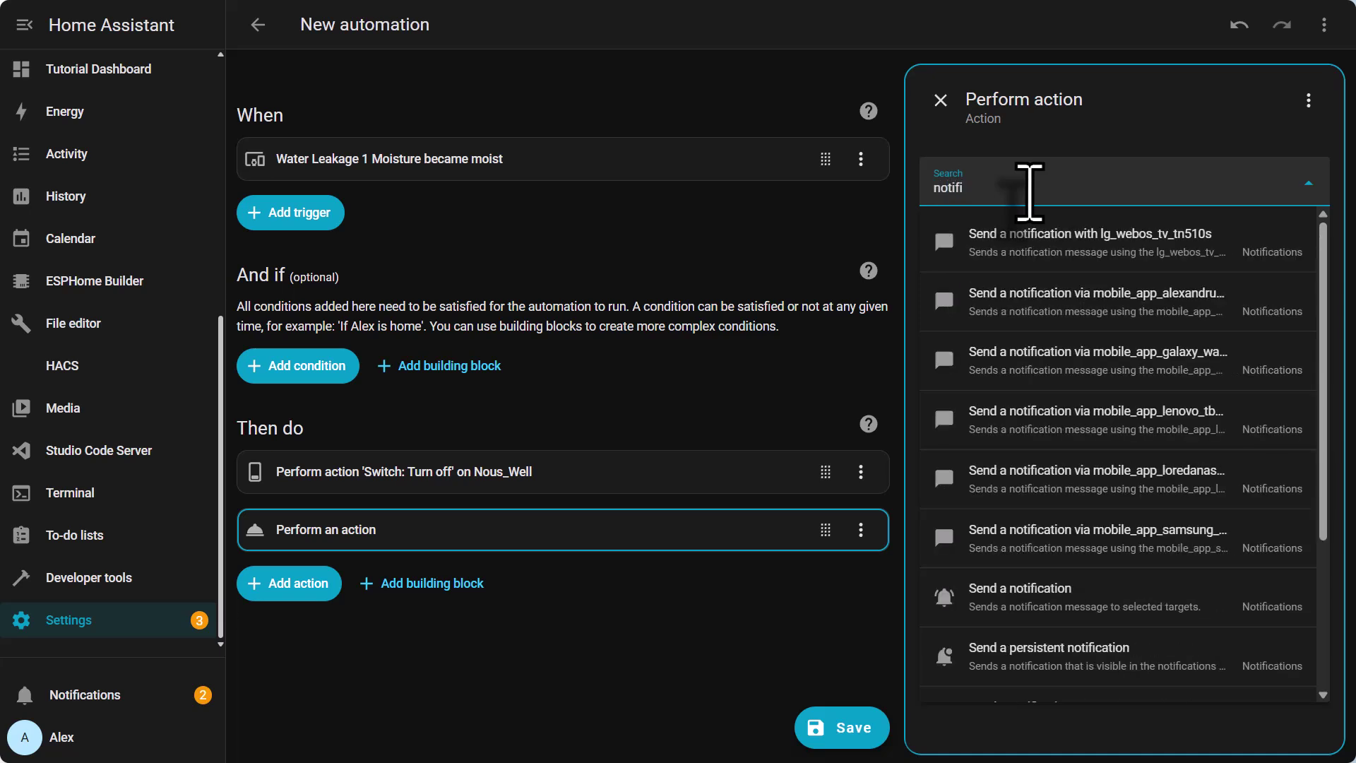
pyautogui.click(1045, 538)
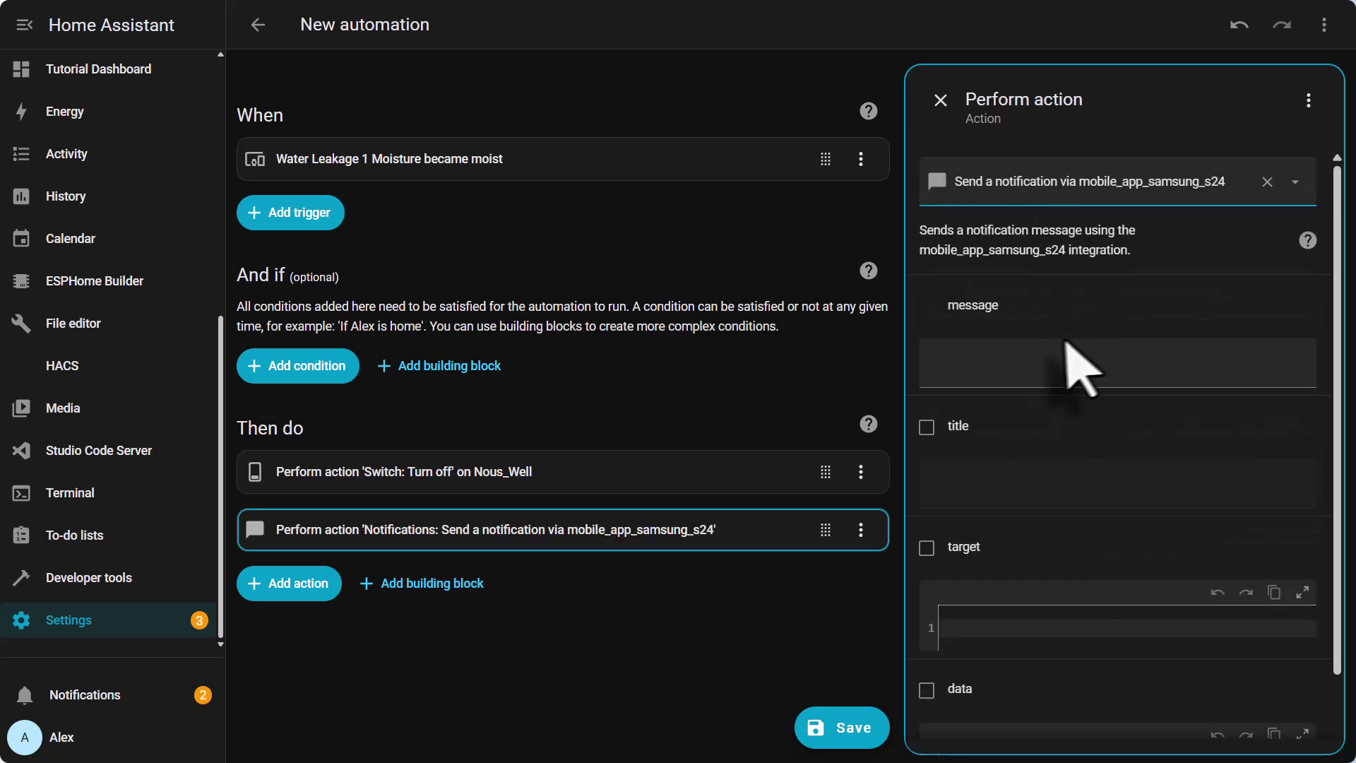
pyautogui.click(1060, 359)
# Set the notification message to 'Water detected under the kitchen sink' and add a TTS Speak action
pyautogui.write('Water detected under the kitchen sink')
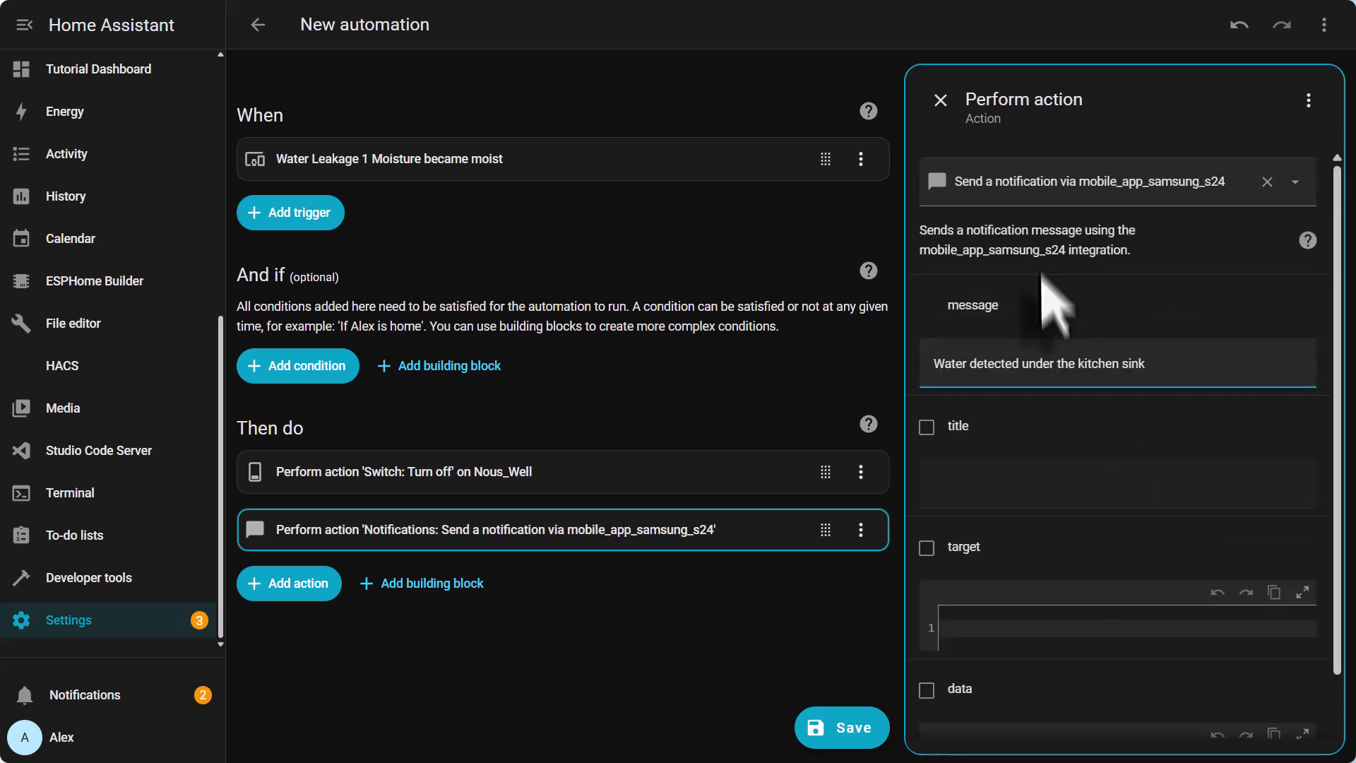
pyautogui.click(291, 599)
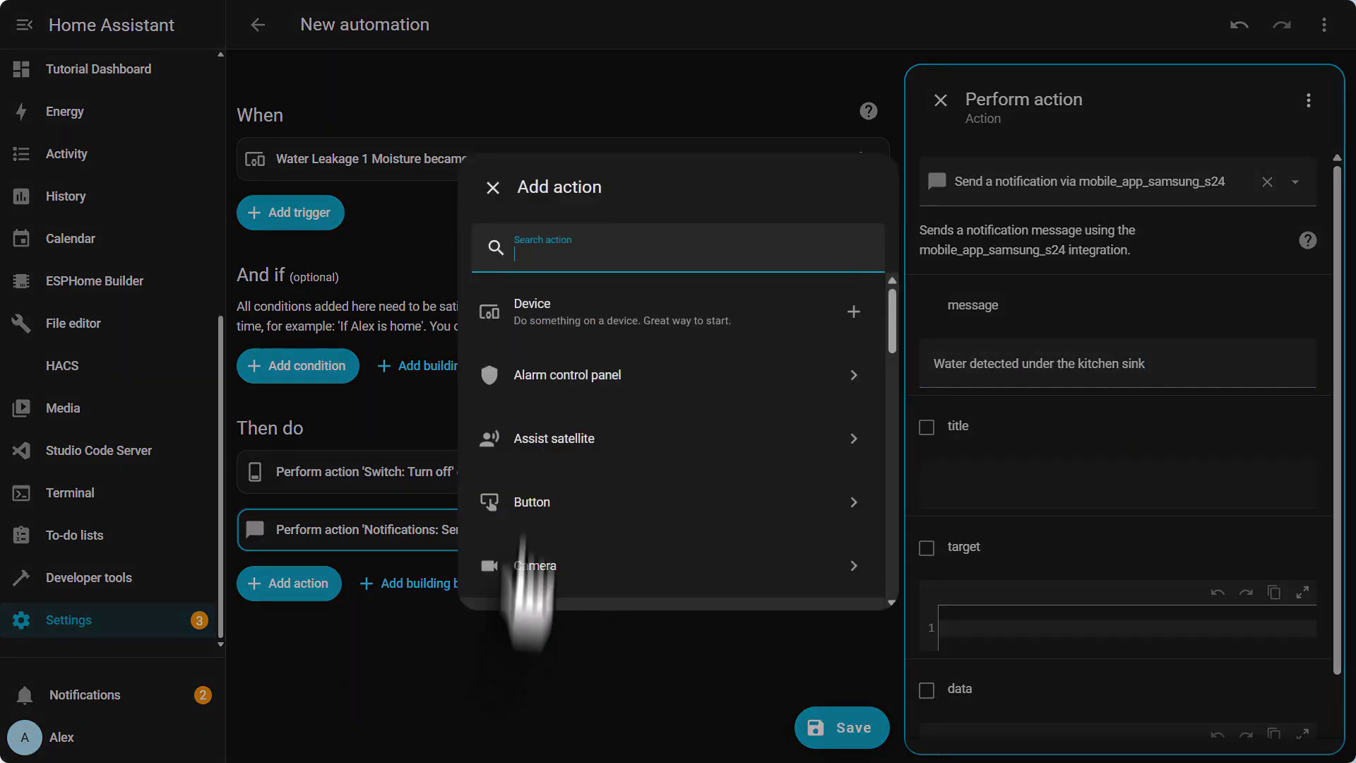
pyautogui.scroll(-1, 558, 487)
pyautogui.scroll(-15, 555, 488)
pyautogui.click(569, 578)
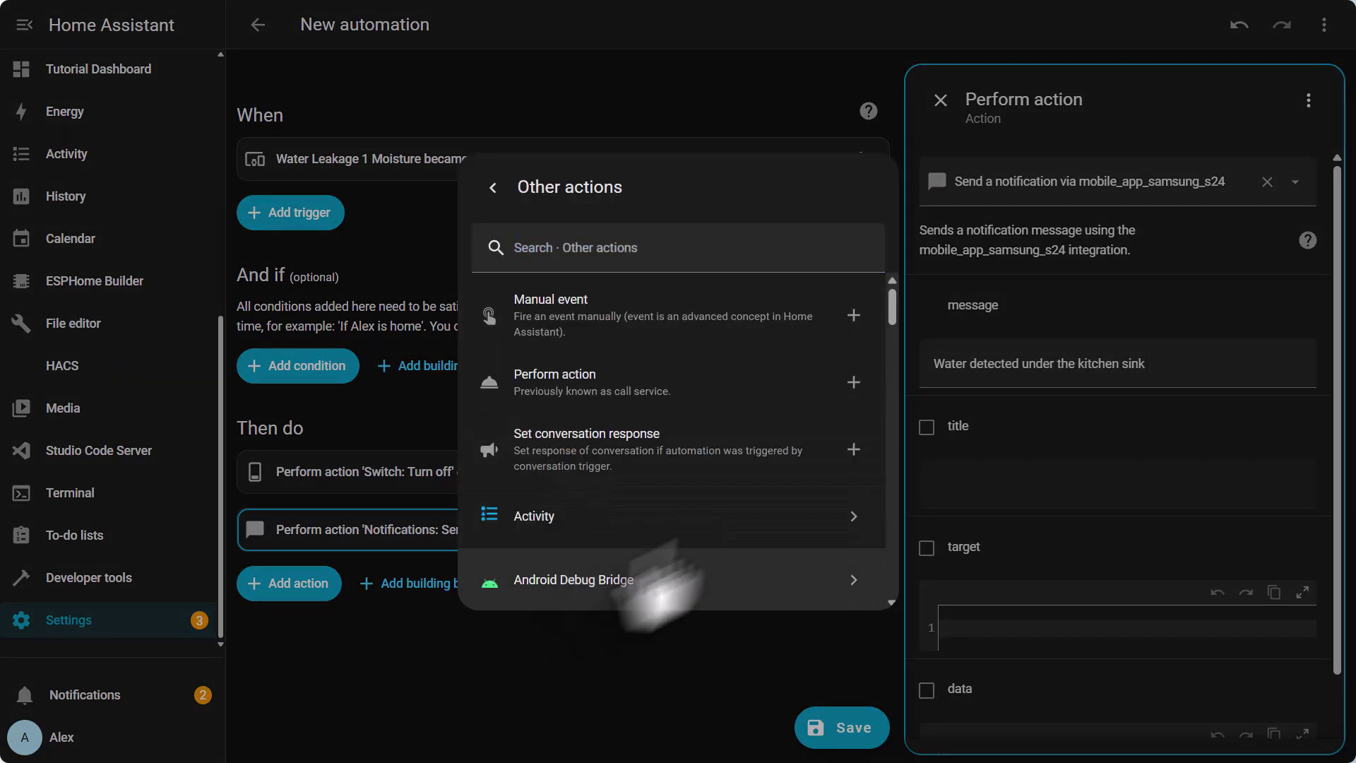
pyautogui.click(661, 385)
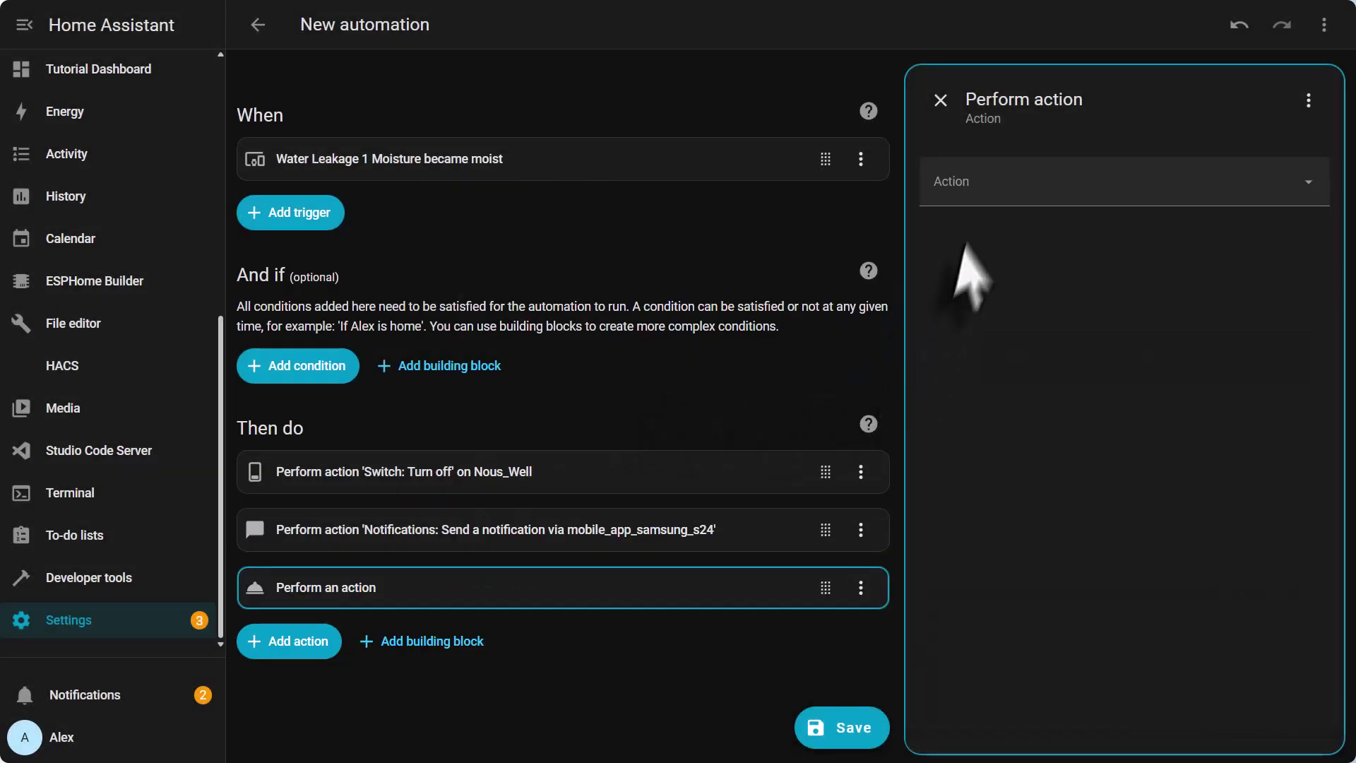
pyautogui.click(975, 185)
pyautogui.write('tts')
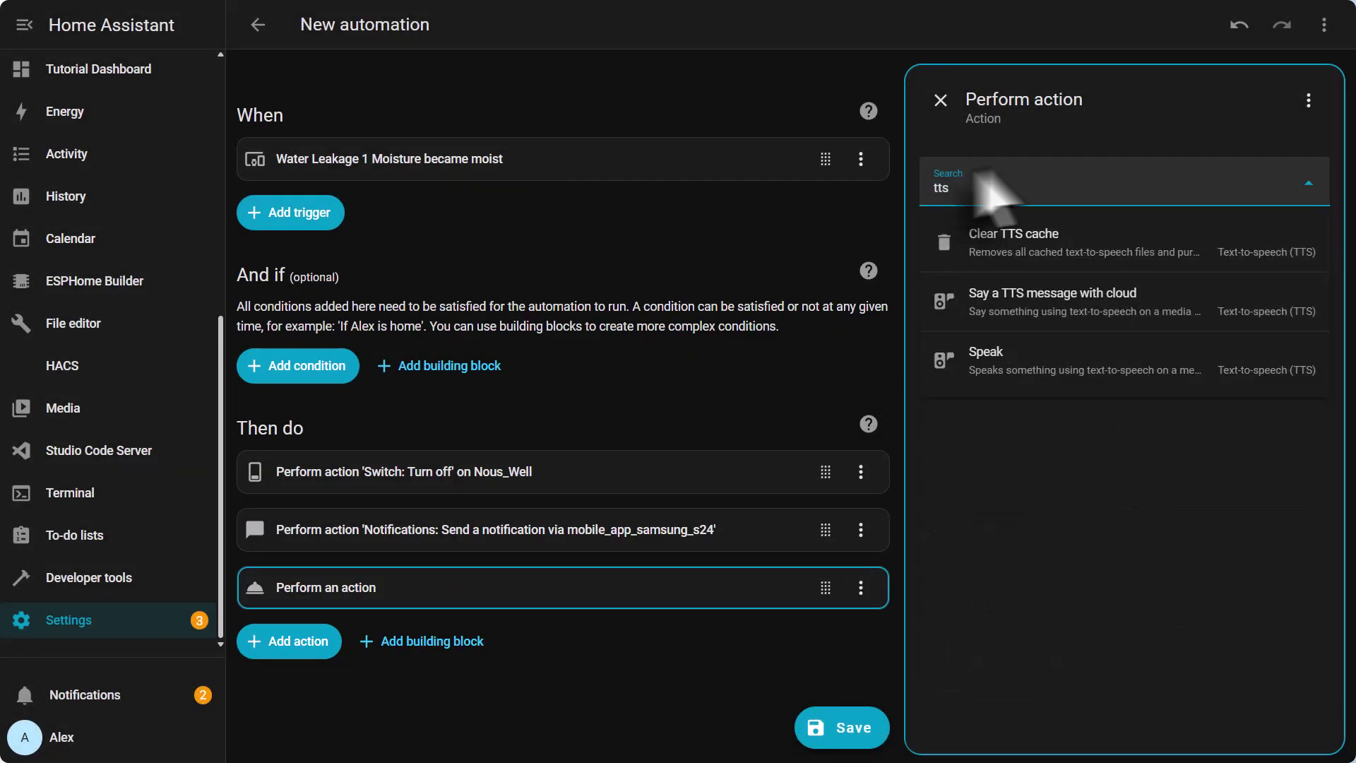
pyautogui.click(1074, 362)
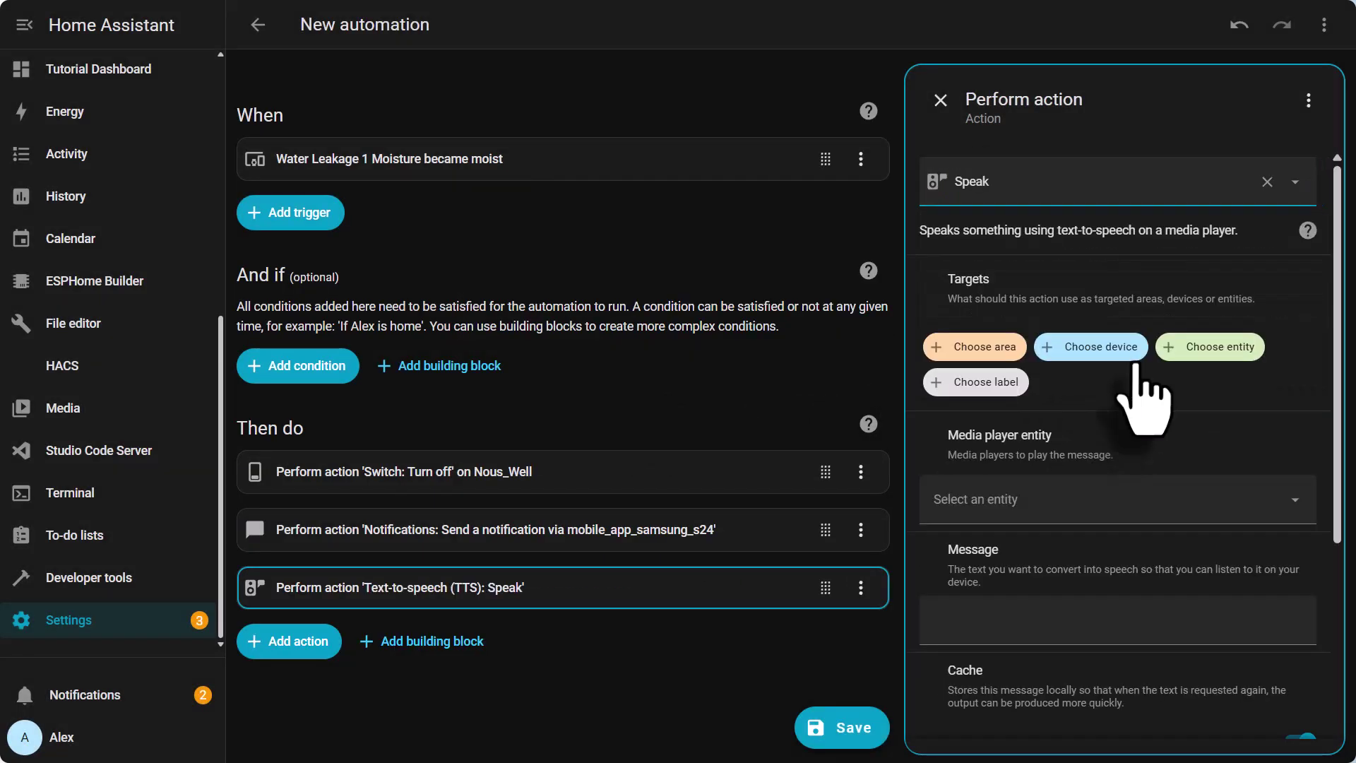
# Speak the pasted water warning via Google Translate en com on Living Room
pyautogui.click(1177, 357)
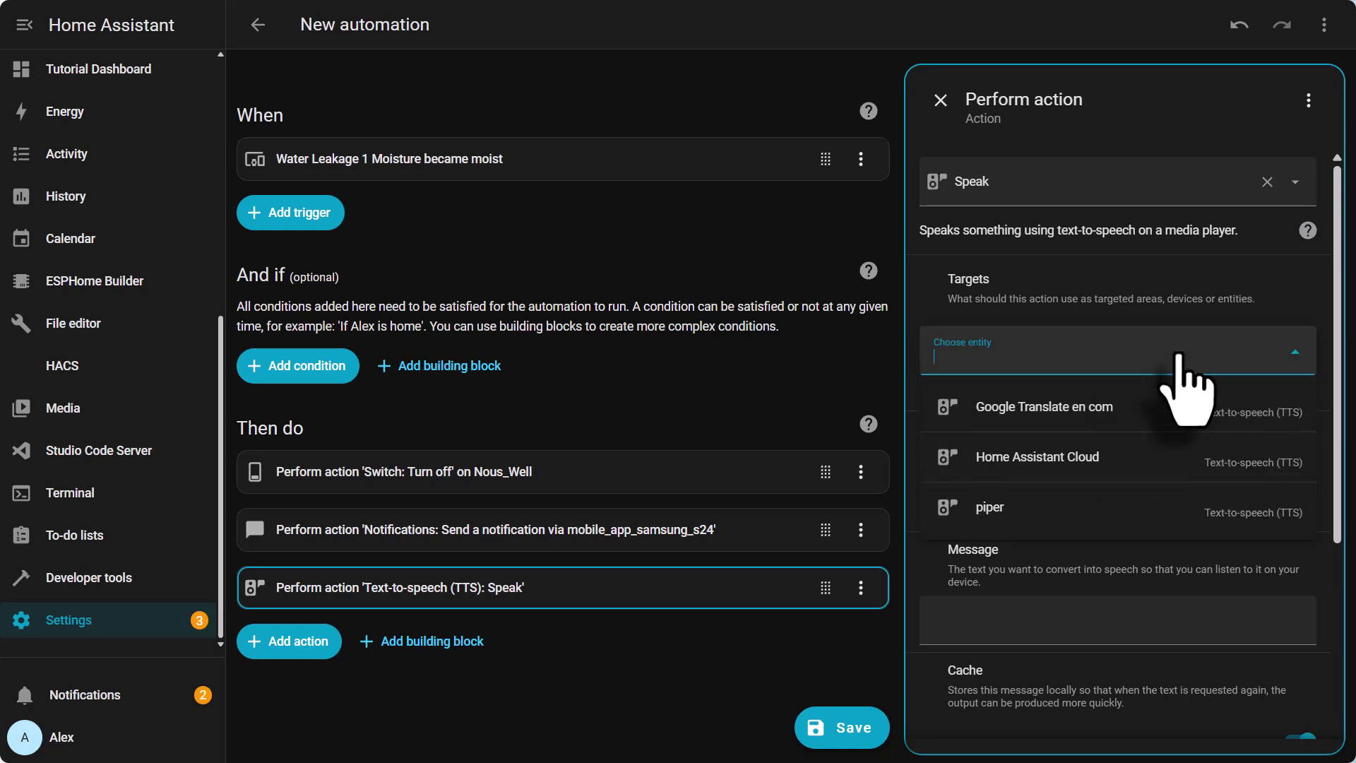
pyautogui.click(1111, 412)
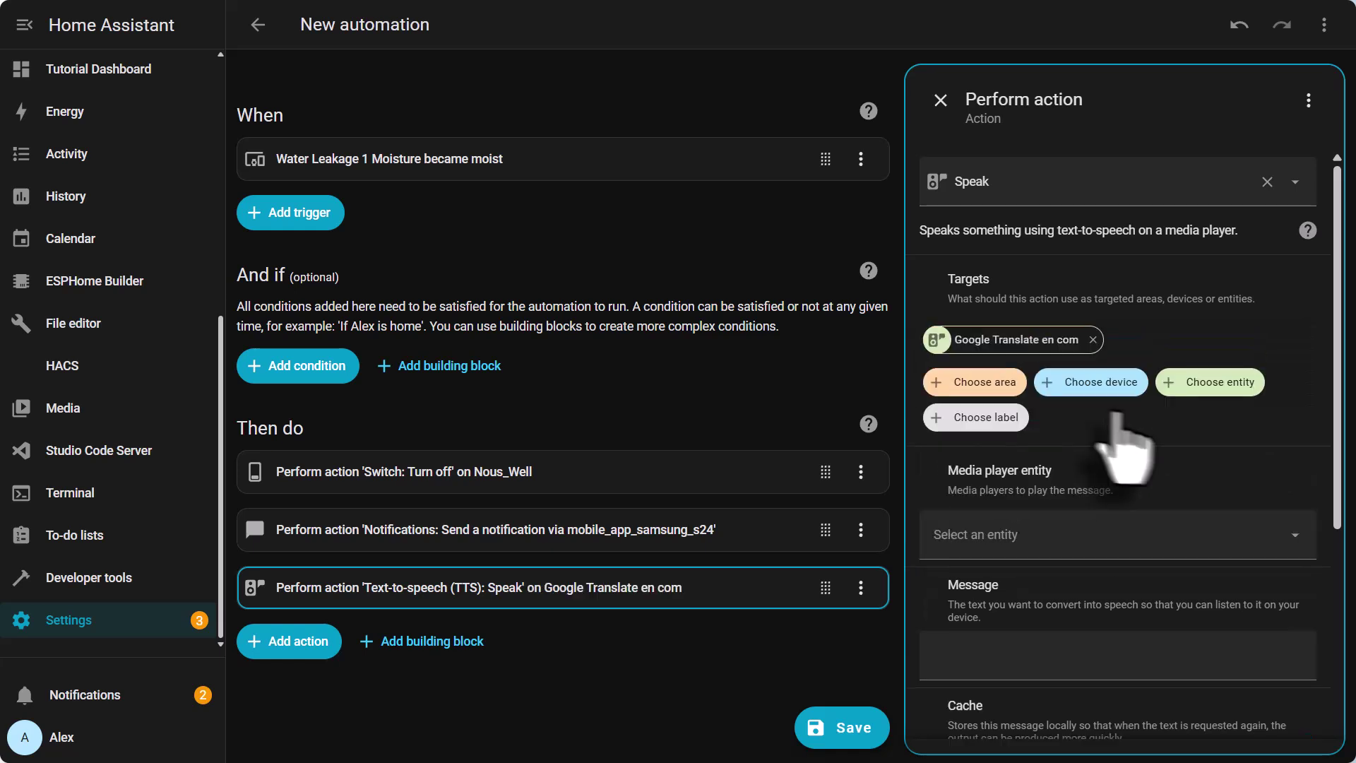
pyautogui.click(1189, 537)
pyautogui.click(1088, 601)
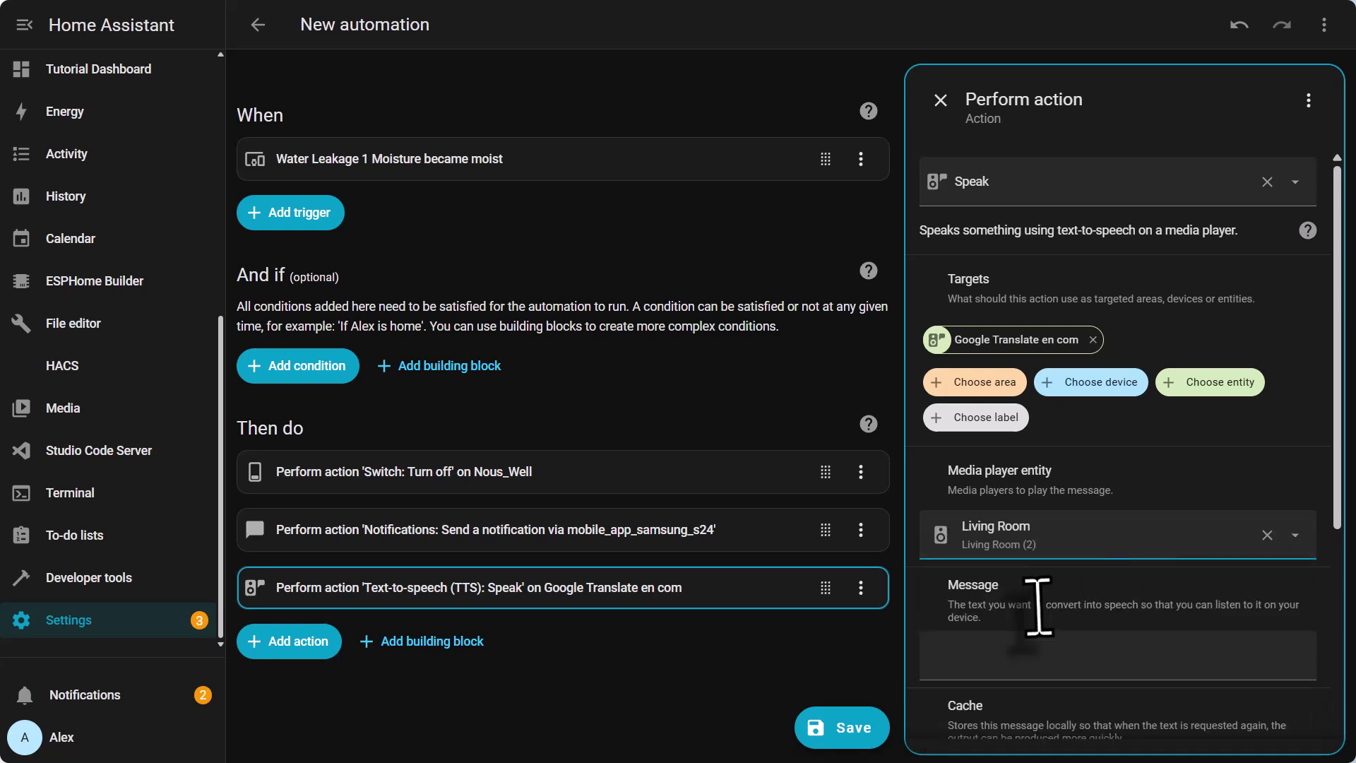
pyautogui.scroll(-2, 1038, 605)
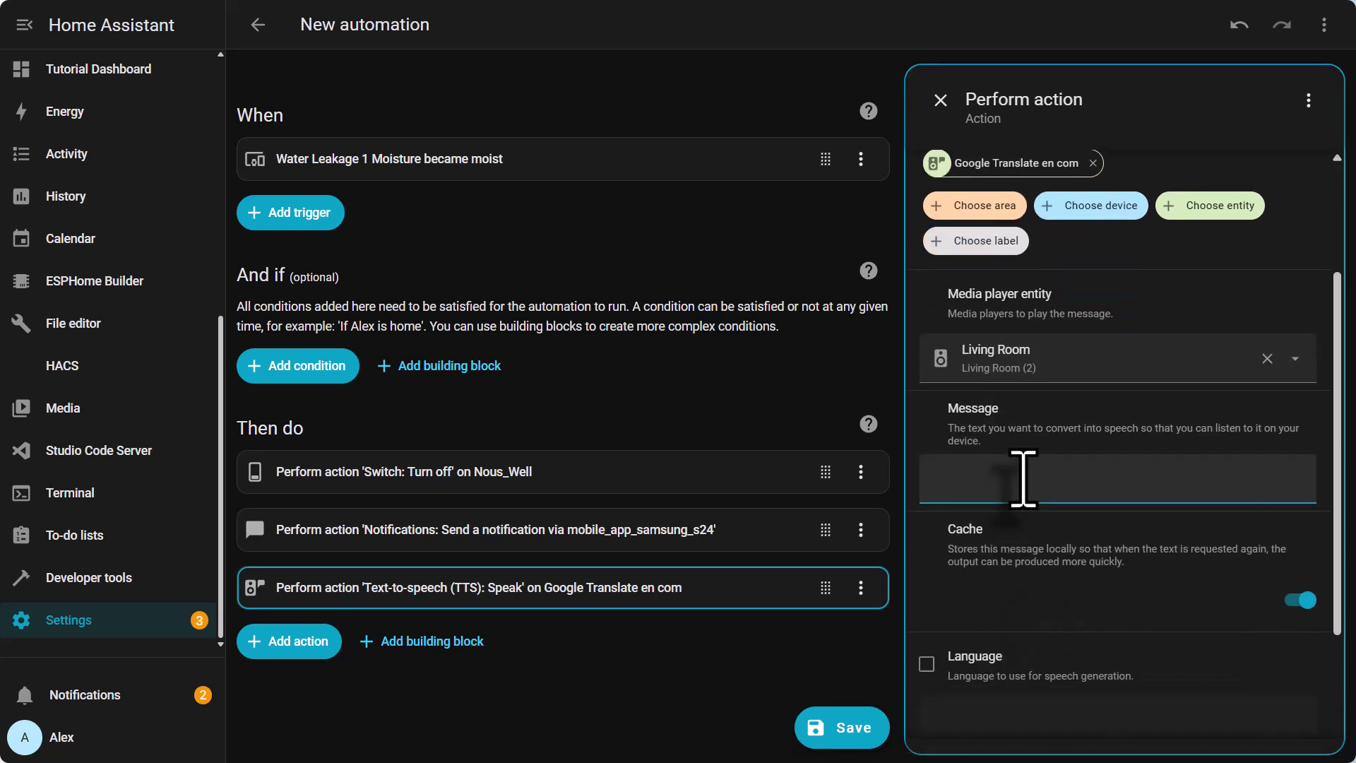
pyautogui.write('Water detected under the kitchen sink')
# Save the leak automation, replacing the default name 'New automation' with 'Water Leak'
pyautogui.click(841, 727)
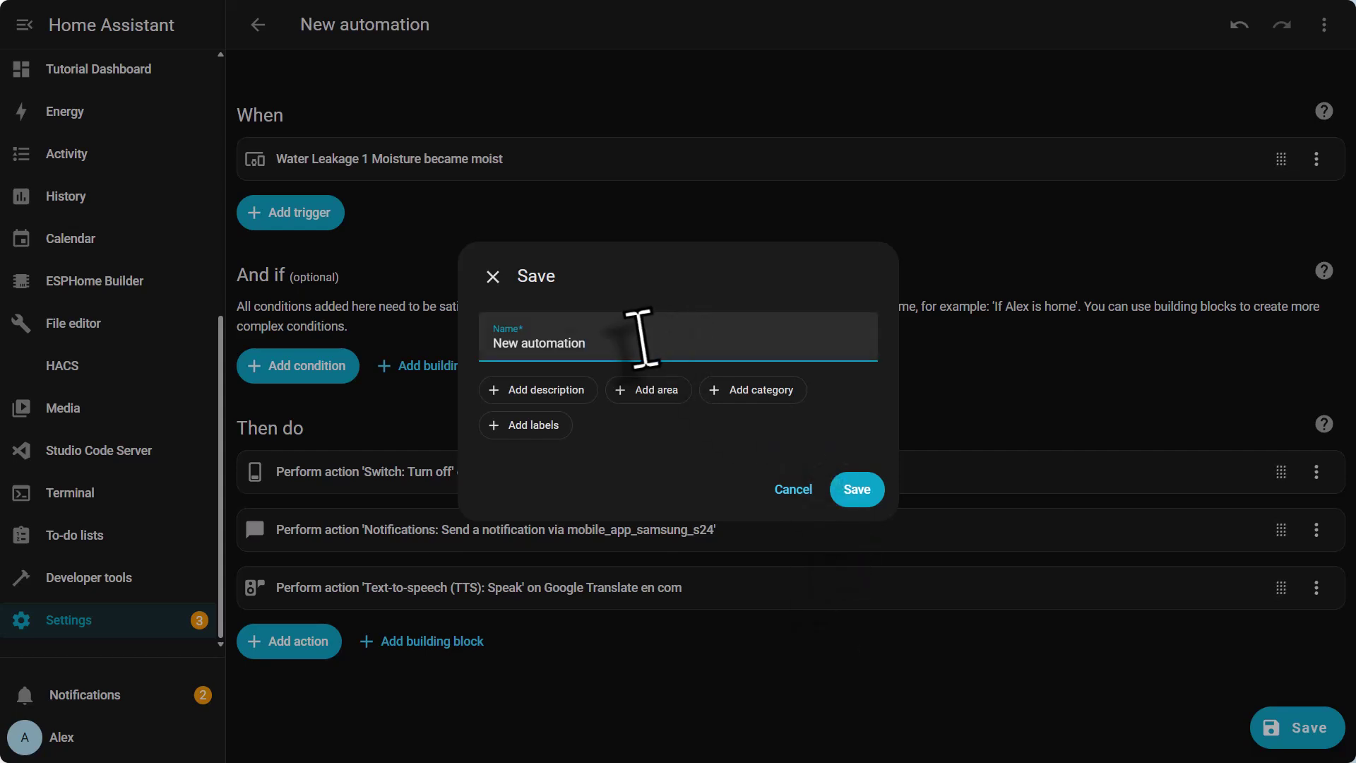
pyautogui.moveTo(641, 337); pyautogui.dragTo(388, 349)
pyautogui.write('Water')
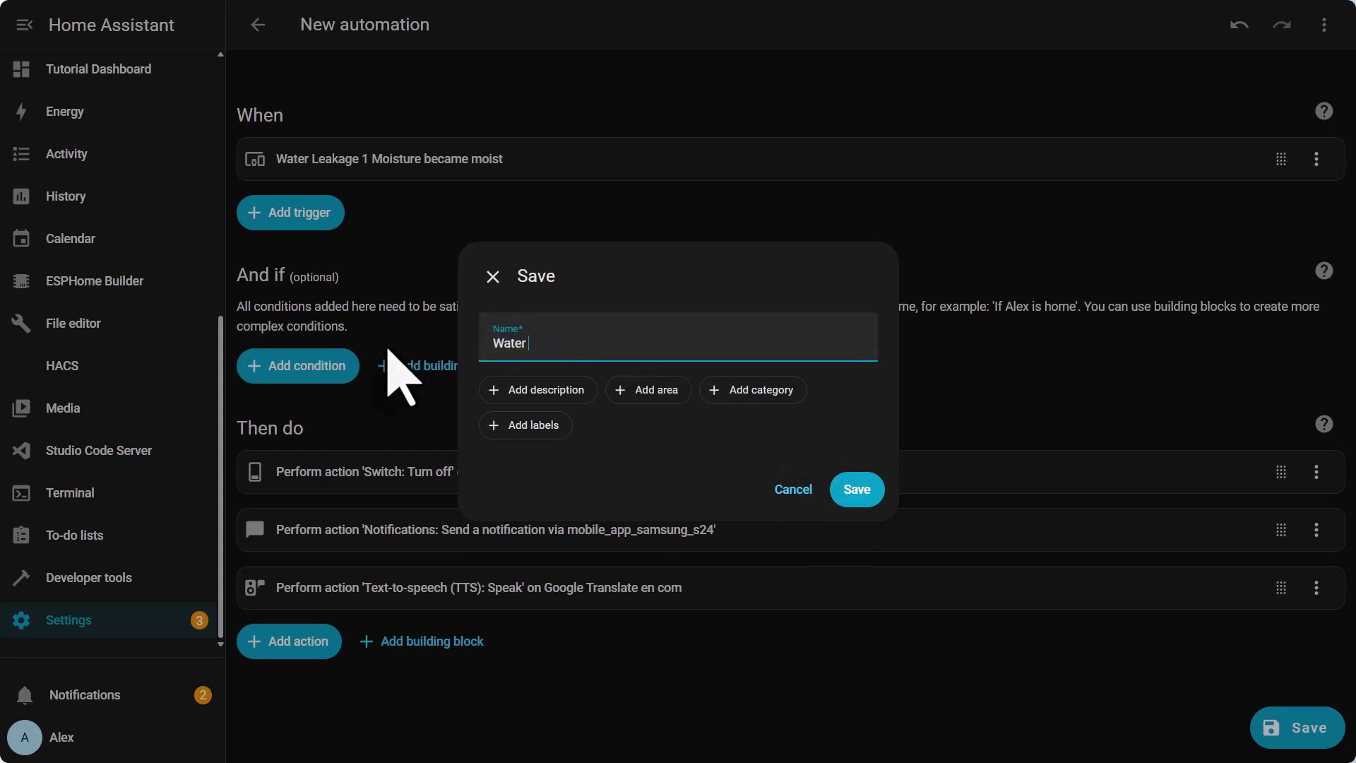
pyautogui.write('eak')
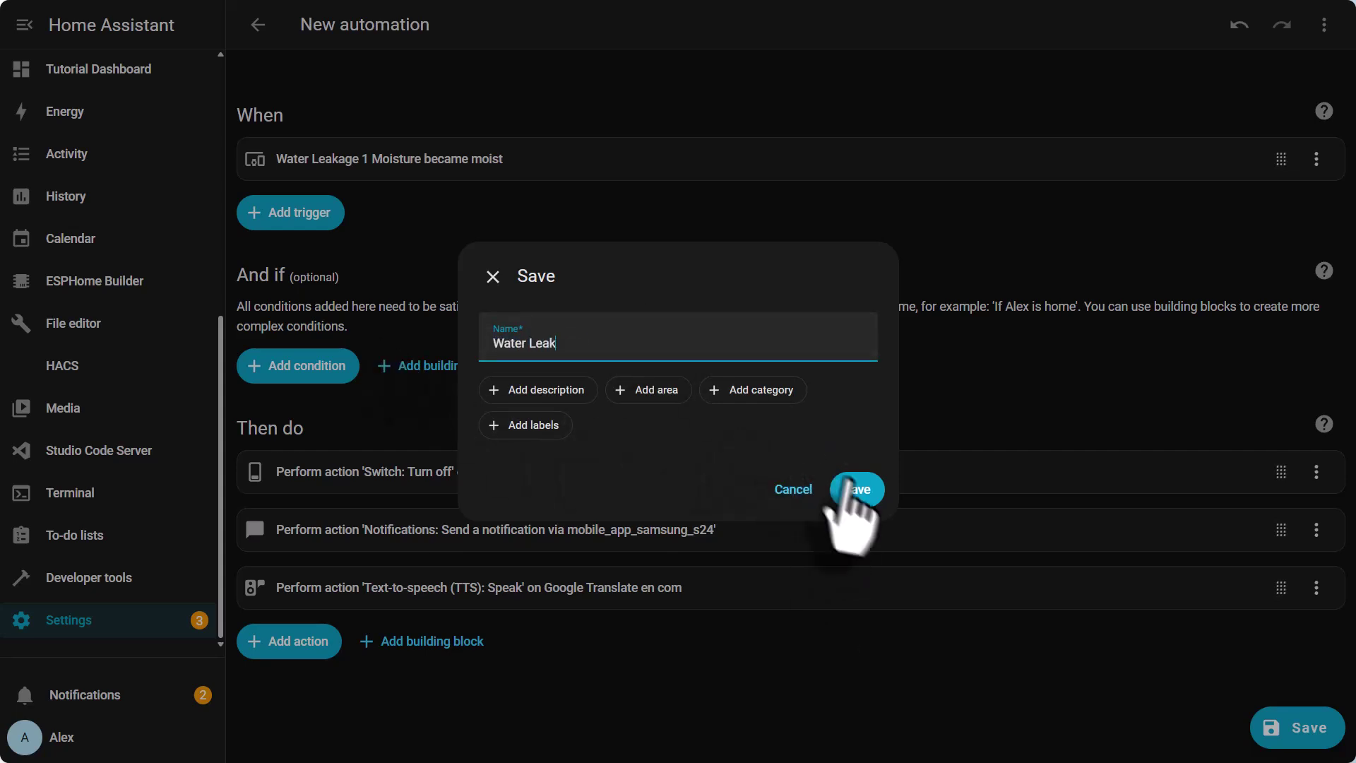
pyautogui.click(855, 489)
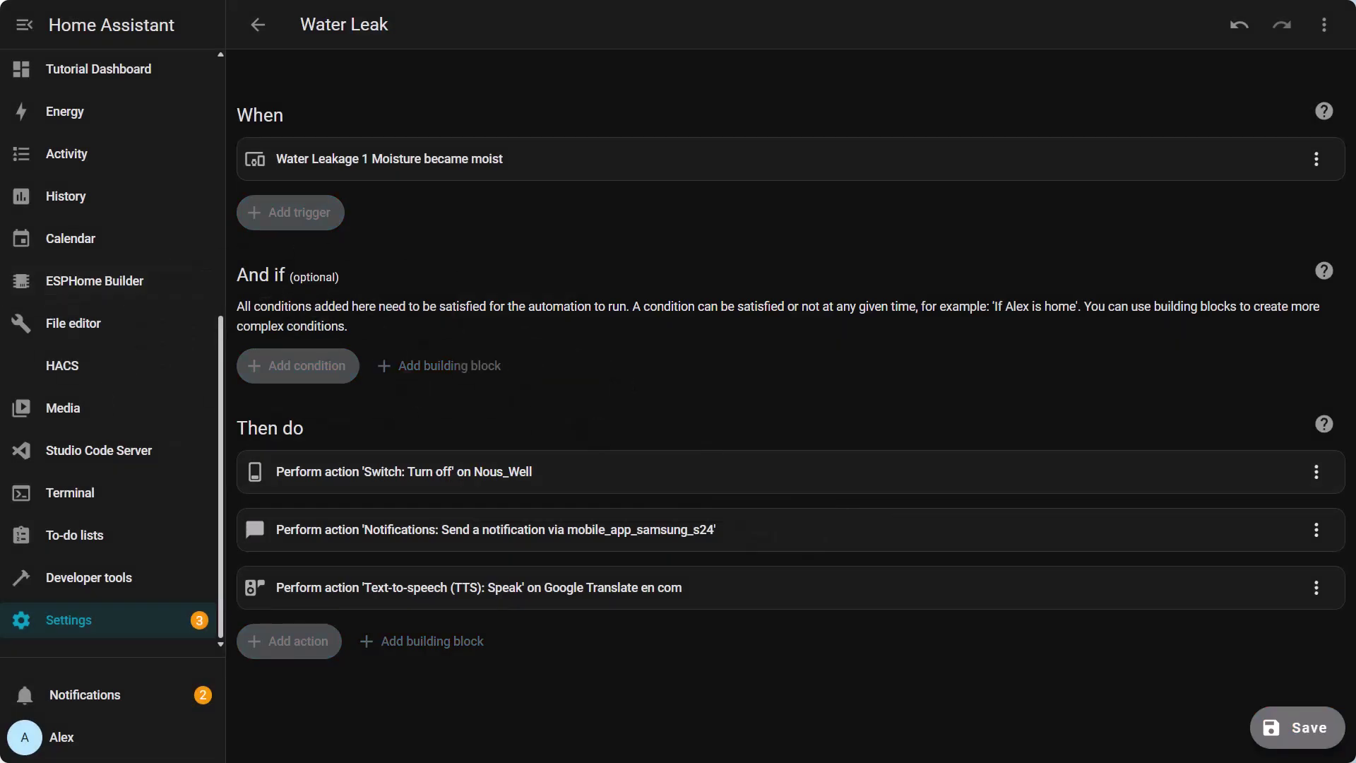